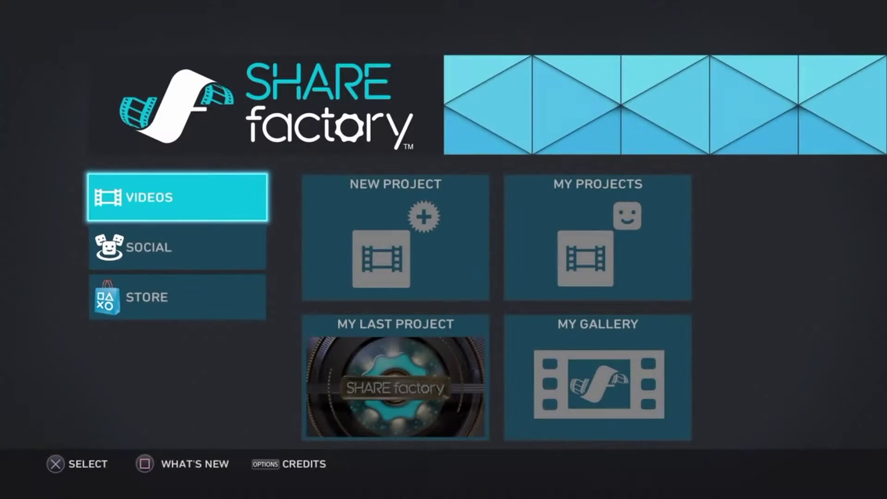
Step: Start a new video project using the Shooter: Top Ten theme
key(Right)
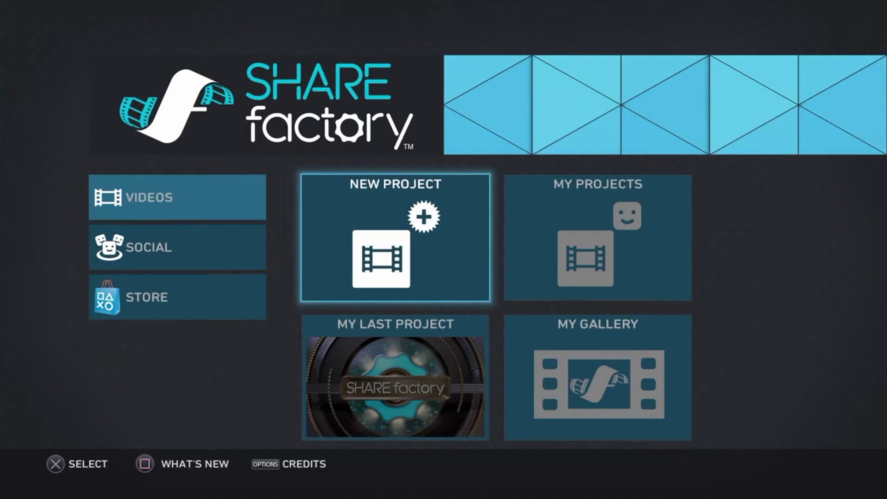
key(Return)
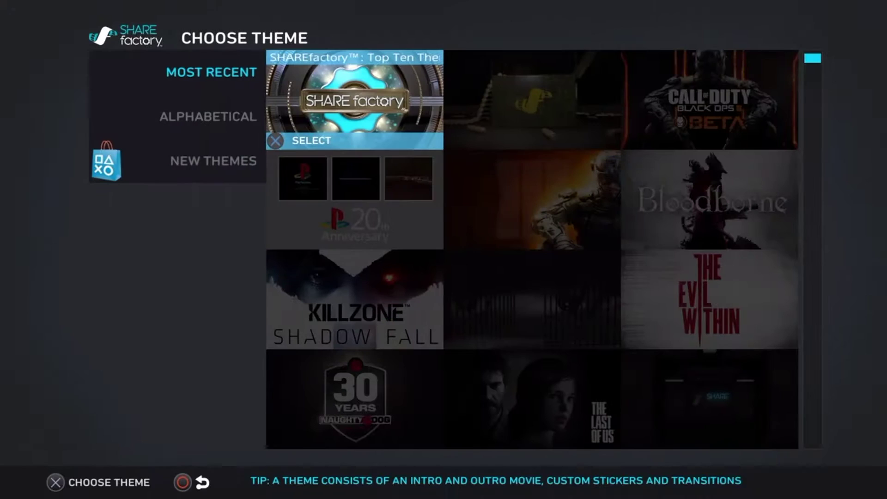
key(Right)
key(Down)
key(Up)
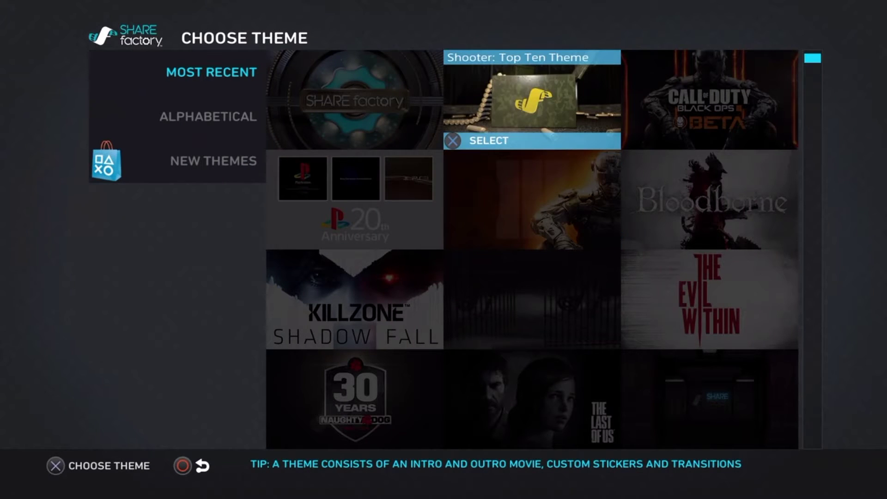
key(Return)
Step: Deselect the theme's preselected intro, title and outro clips for the new project
key(Down)
key(Return)
key(Up)
key(Return)
key(Right)
key(Return)
key(Right)
key(Return)
key(Down)
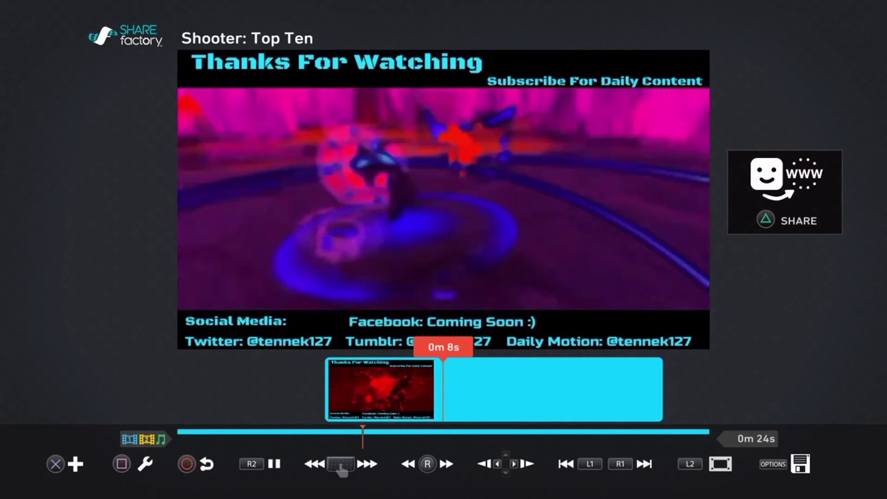
Step: Pause the outro preview and leave the Shooter: Top Ten project
key(space)
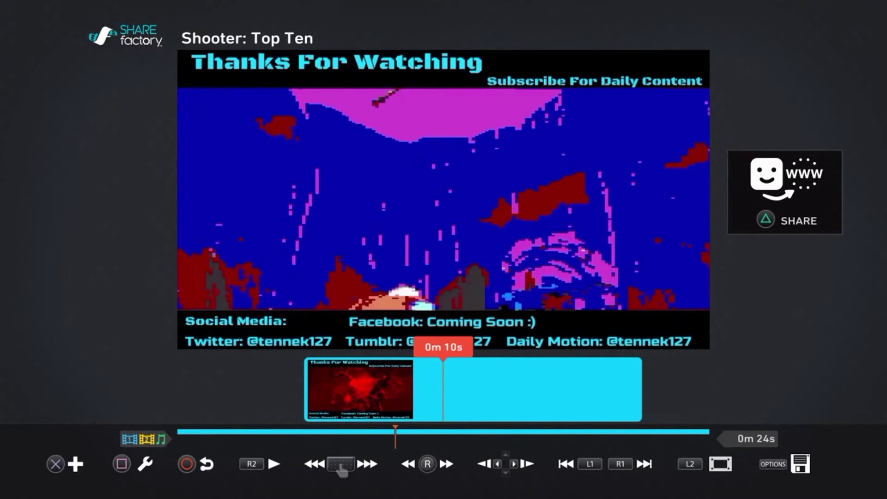
key(Escape)
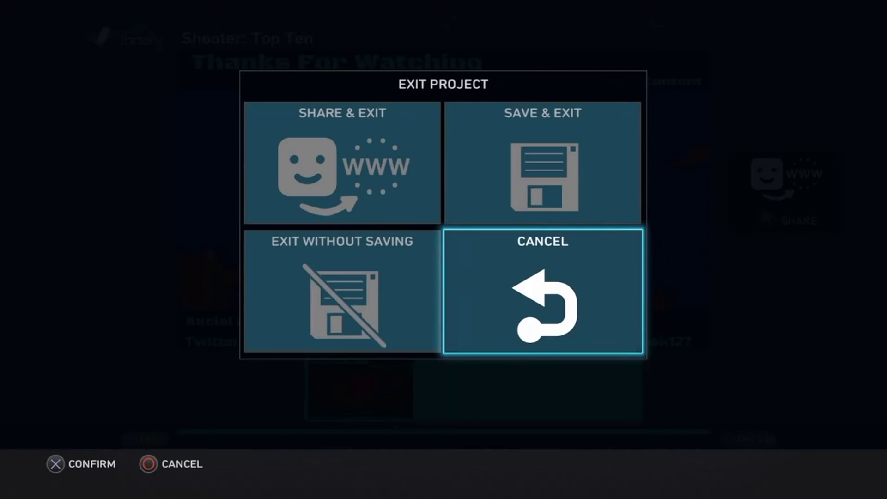
key(Left)
key(Right)
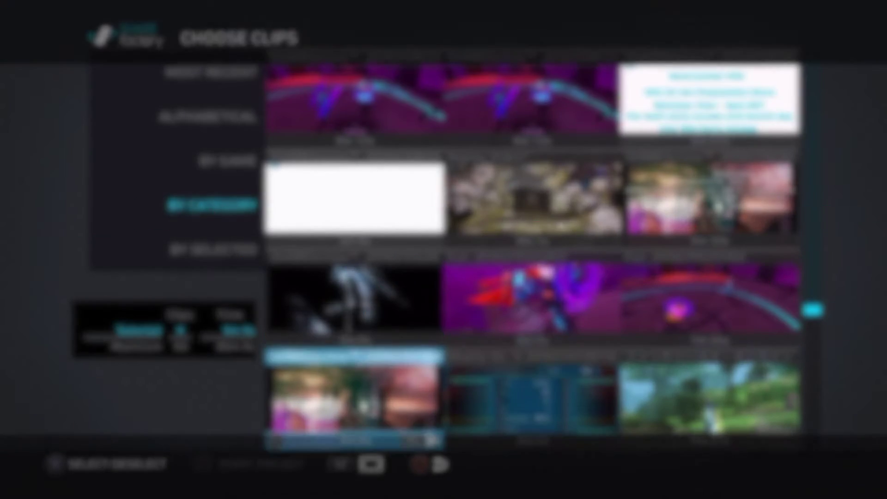
key(Up)
key(Up)
key(Up)
key(Up)
key(Up)
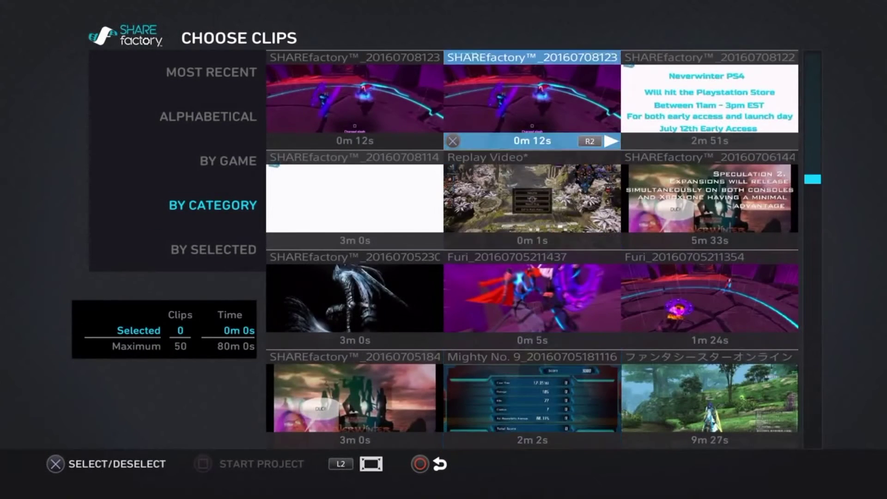
key(Down)
key(Down)
key(Down)
key(Down)
key(Down)
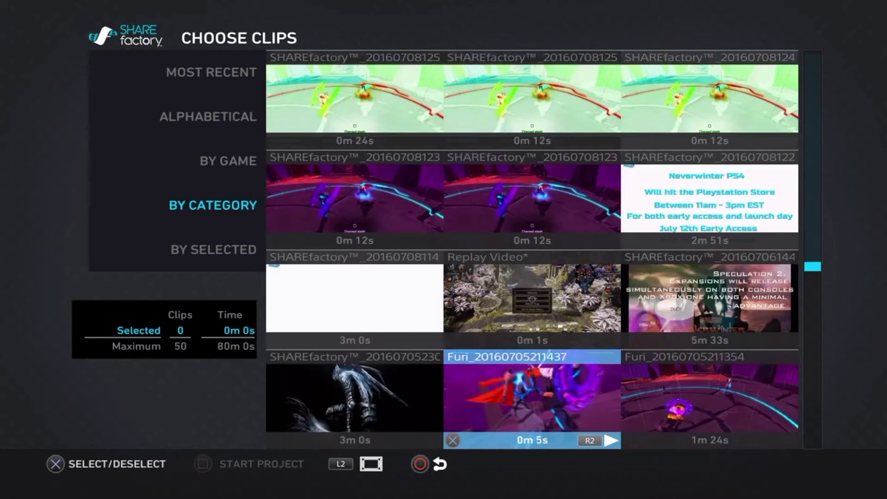
key(Up)
key(Return)
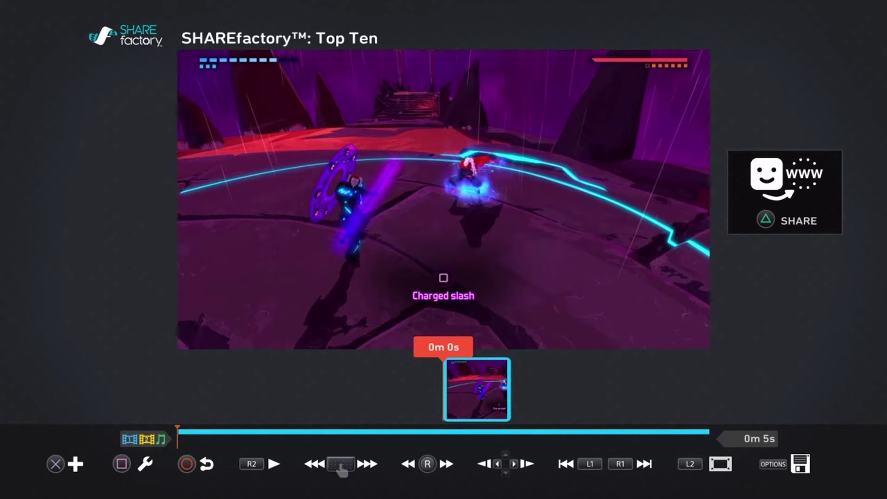
Step: Play the Furi clip through and move the playhead to the end of the timeline
key(space)
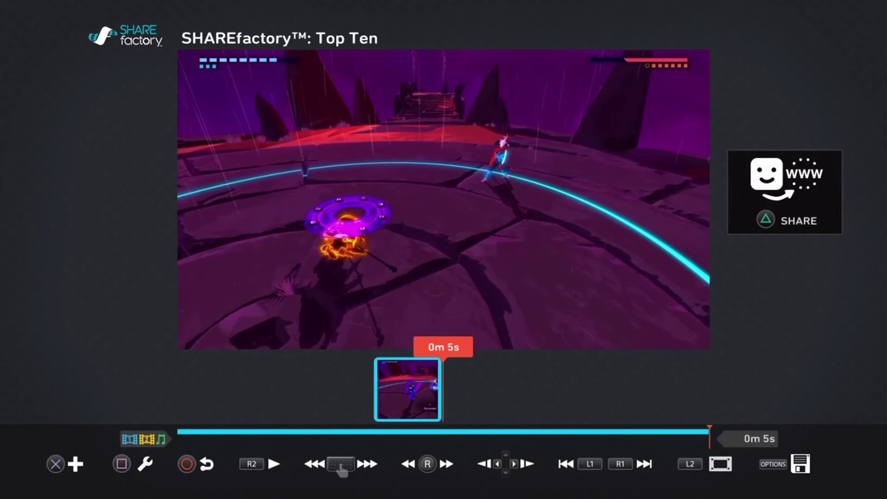
key(Home)
key(Right)
key(Home)
key(End)
key(Return)
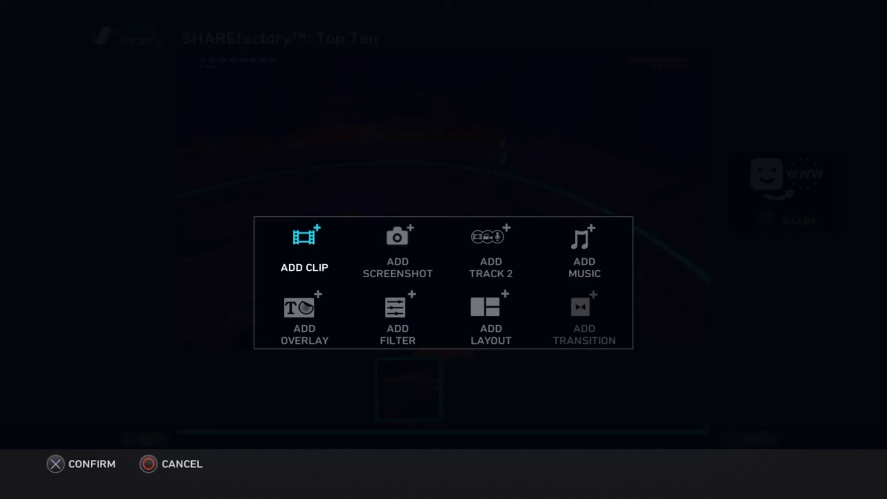
key(Return)
key(Down)
key(Down)
key(Down)
key(Down)
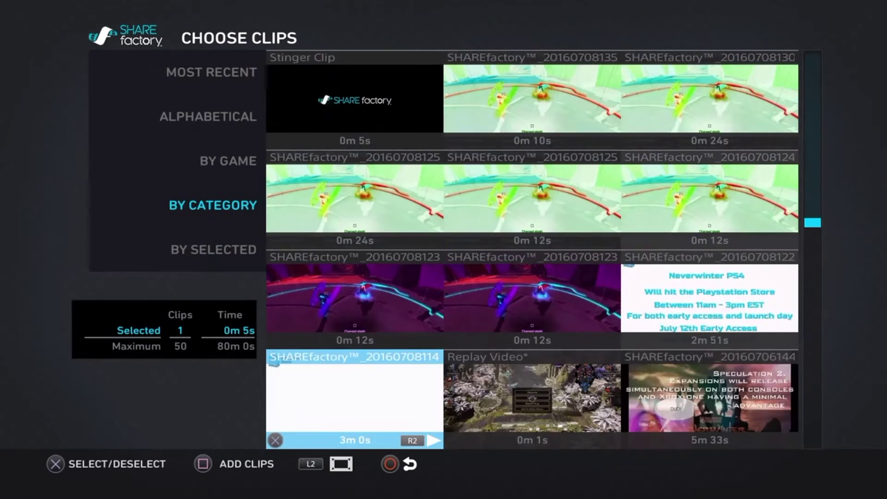
key(Down)
key(Right)
key(Escape)
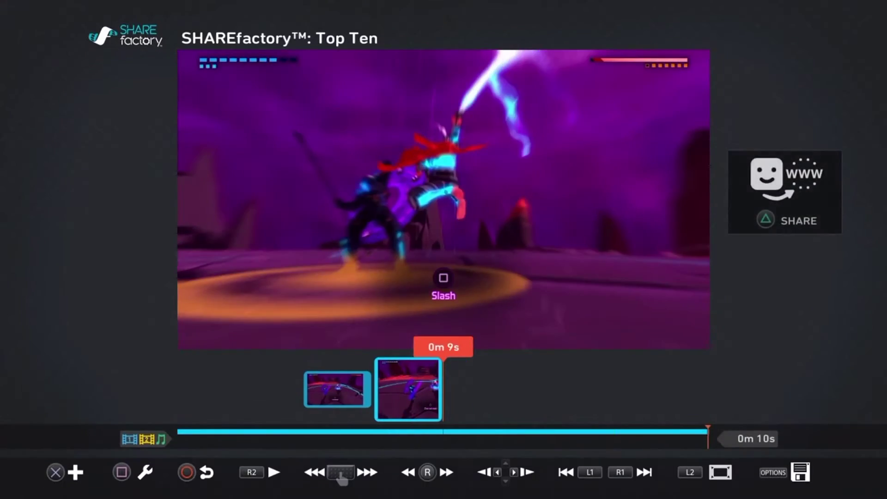
key(Return)
key(Down)
key(Down)
key(Down)
key(Down)
key(Down)
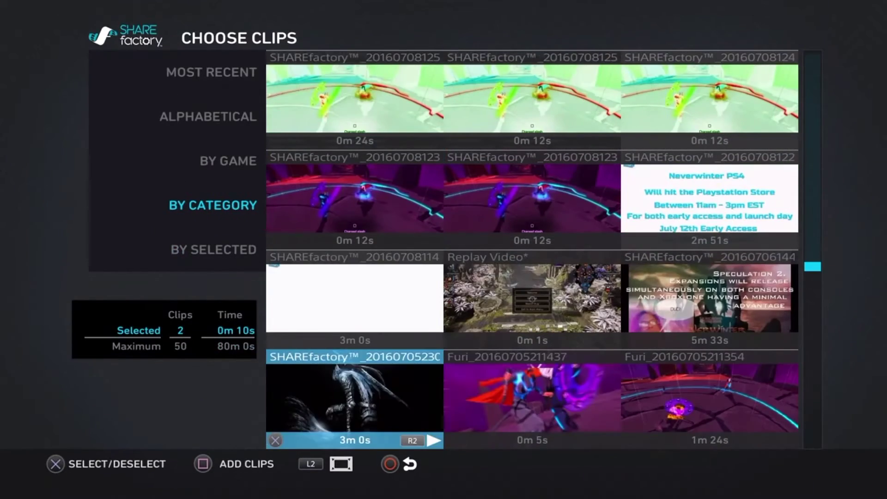
key(Right)
key(Return)
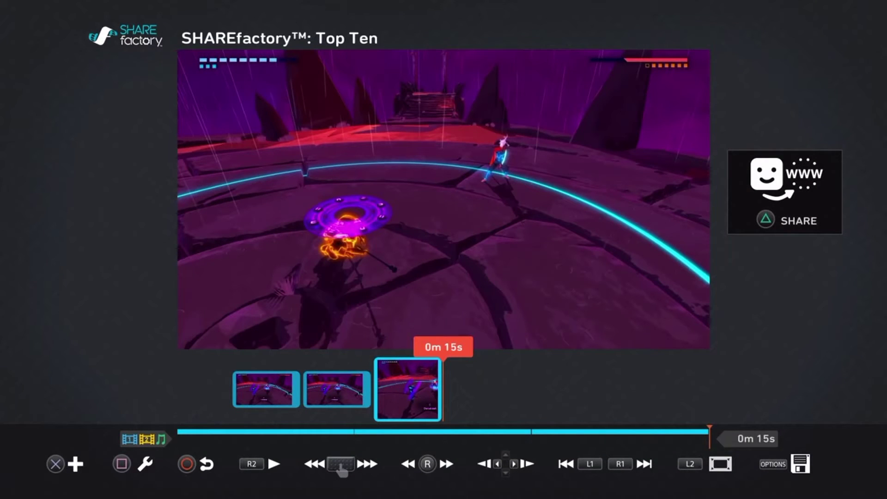
Step: Scrub back and forth through the timeline to examine the joins between the three copied clips
key(Left)
key(Right)
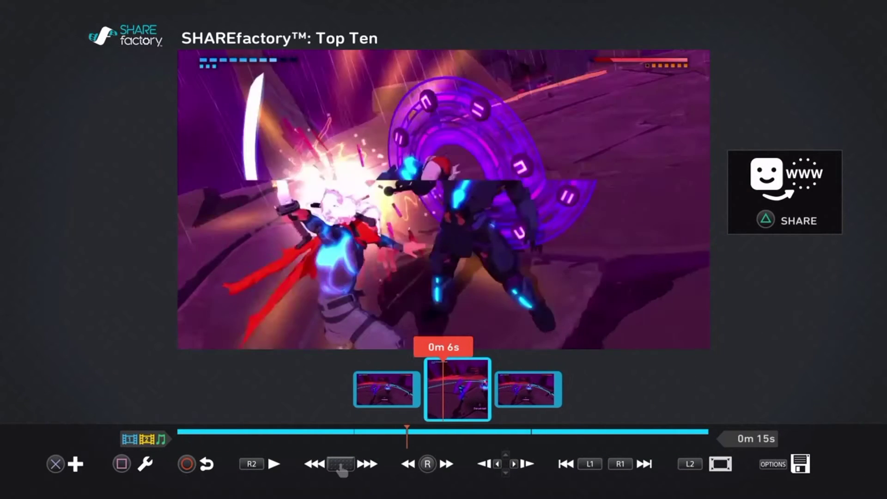
key(Left)
key(Left)
key(Right)
key(Left)
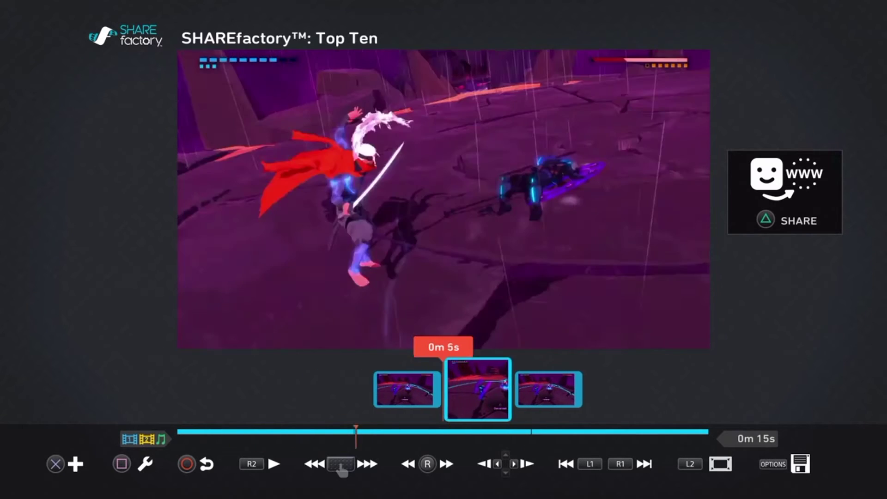
key(Right)
key(Left)
key(Right)
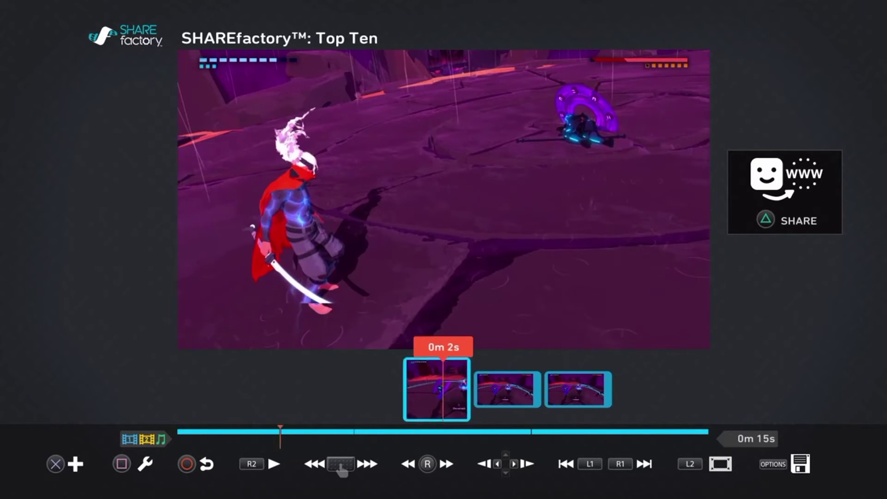
Step: Look at the Export to Gallery choice in the project options, close them, and return to the timeline start
key(Menu)
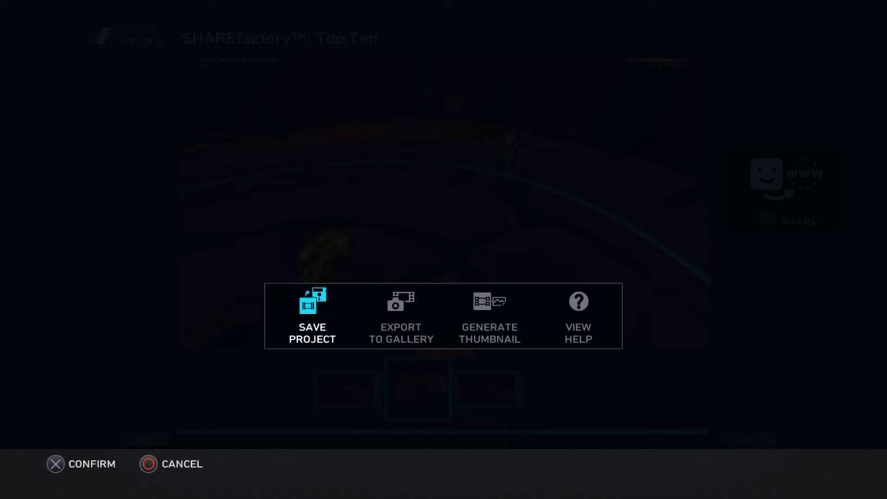
key(Right)
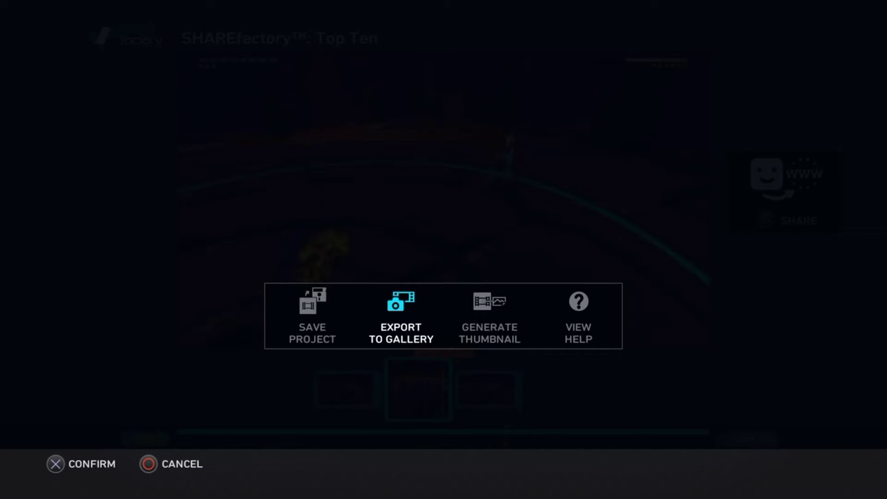
key(Escape)
key(Left)
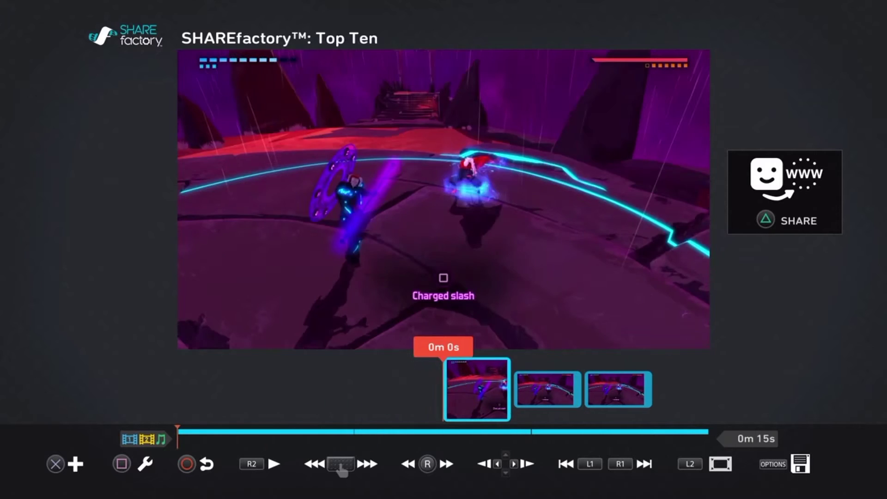
Step: Exit the project with the three repeated clips without saving it
key(Escape)
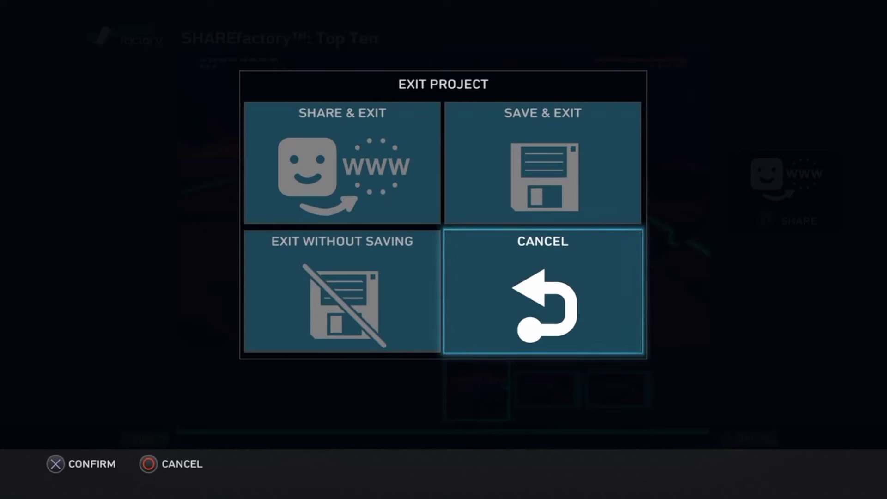
key(Left)
key(Return)
key(Right)
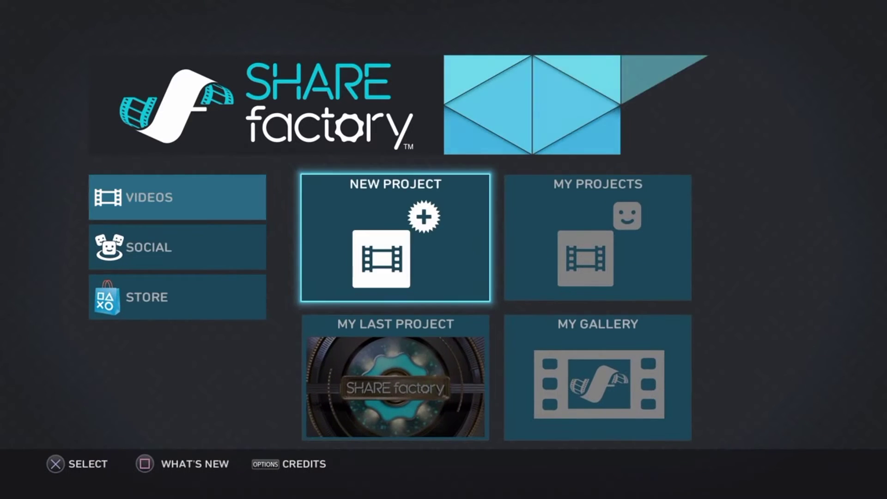
key(Down)
key(Up)
key(Right)
key(Down)
key(Left)
key(Up)
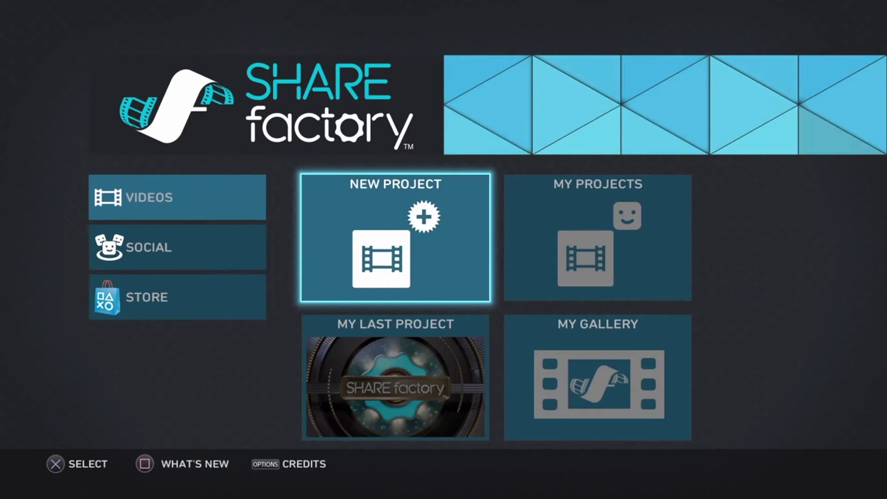
Step: Create a new video project with the SHAREfactory: Top Ten theme and go to its clip selection
key(Return)
key(Return)
key(Down)
key(Return)
key(Up)
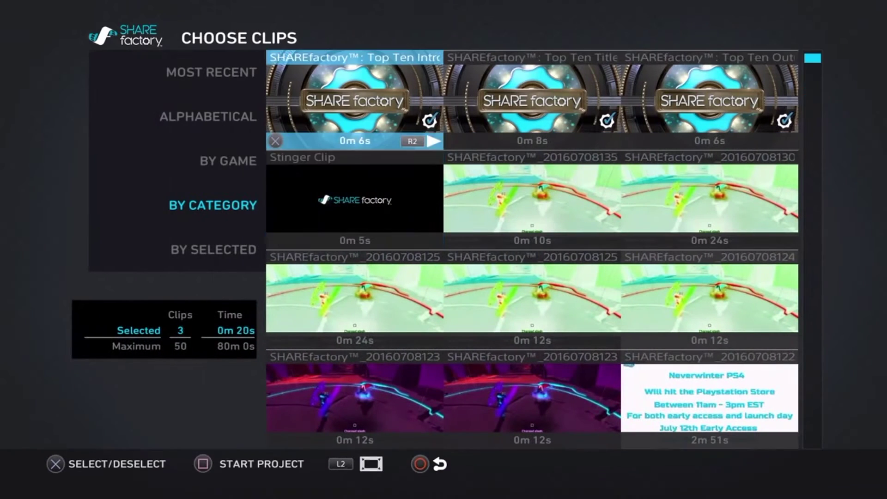
Step: Deselect the theme's intro, title and outro clips so the project contains no theme footage
key(Return)
key(Right)
key(Return)
key(Right)
key(Return)
key(Down)
key(Down)
key(Down)
key(Down)
key(Down)
key(Left)
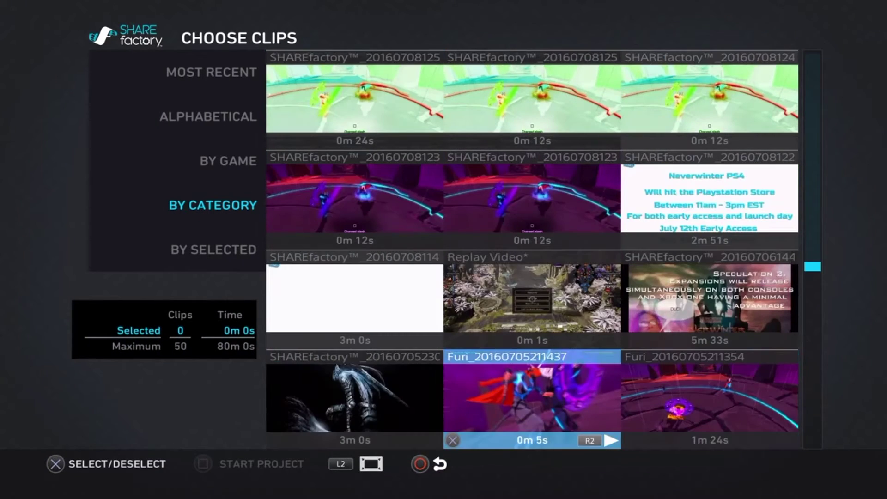
key(Left)
key(Up)
key(Right)
key(Up)
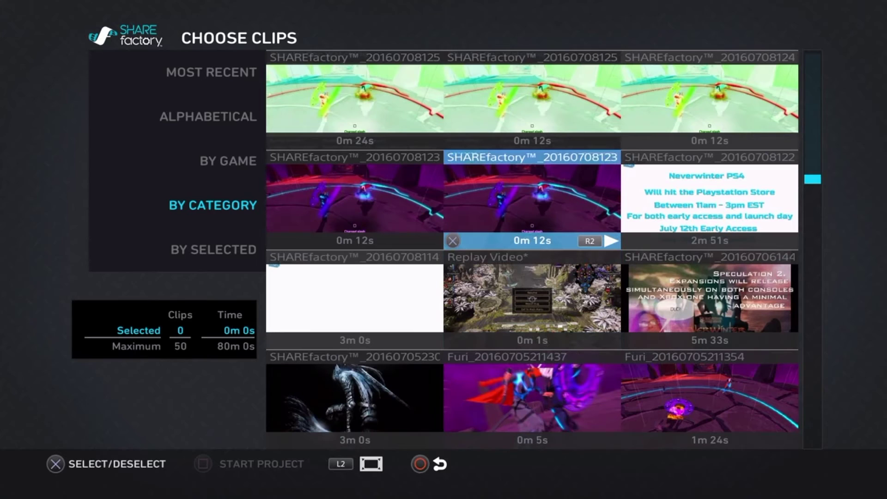
key(space)
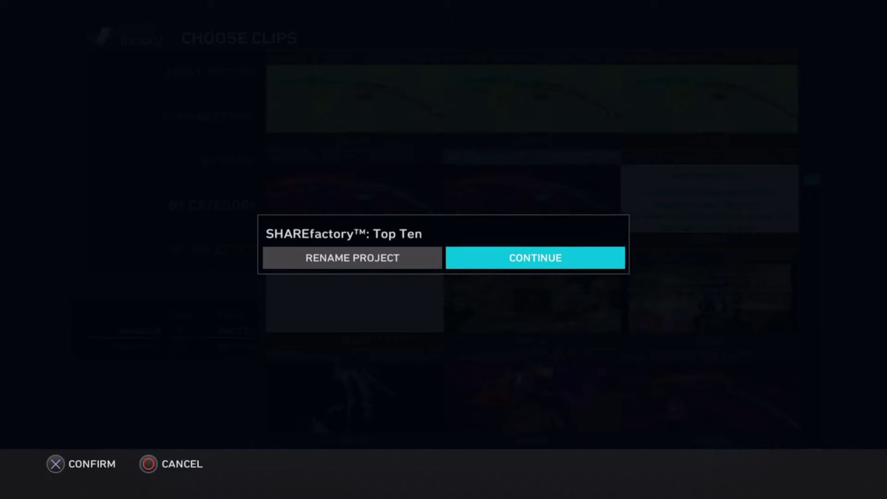
key(Return)
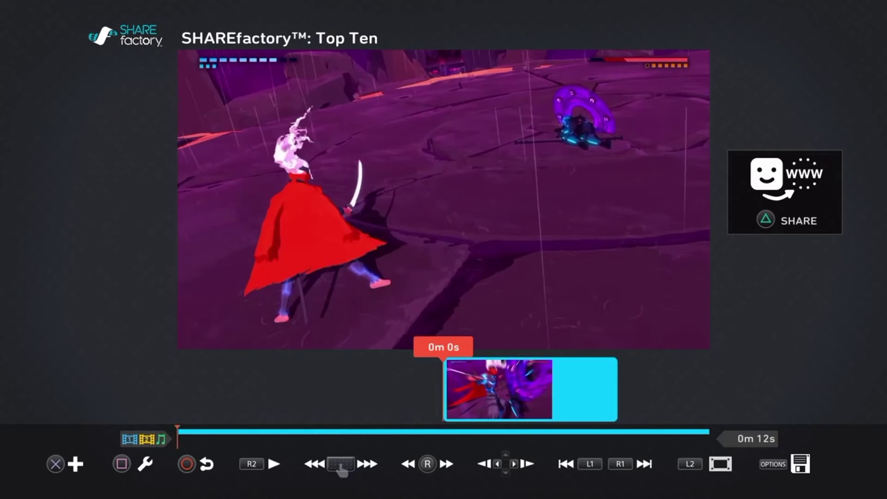
scroll(443, 389, right, 5)
scroll(443, 389, left, 5)
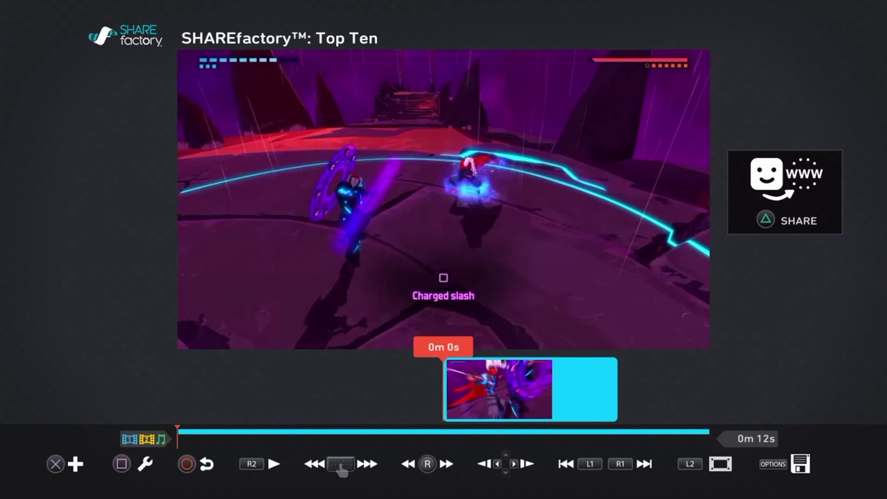
key(Return)
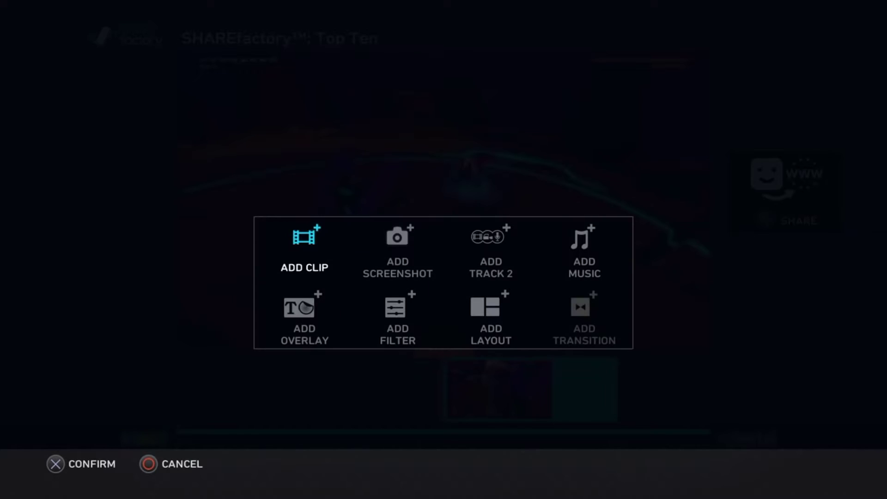
key(Escape)
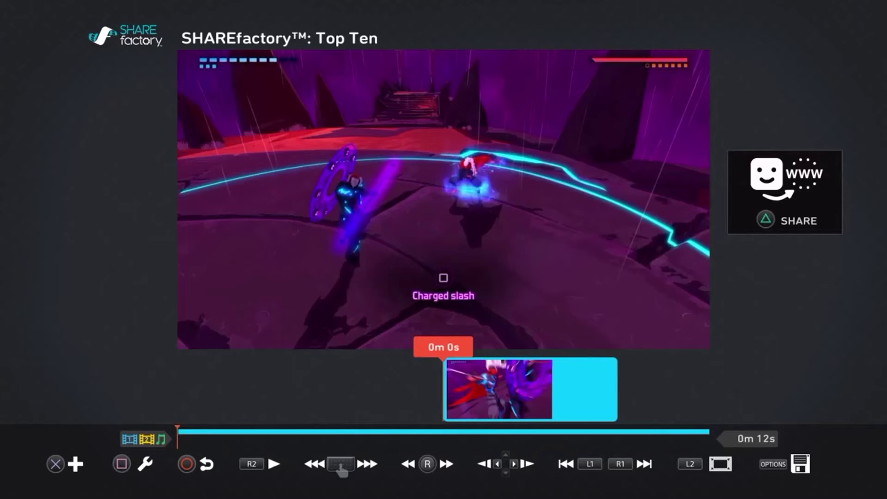
Step: Add the Aspect 2.40:1 layout to the 12-second clip
key(Return)
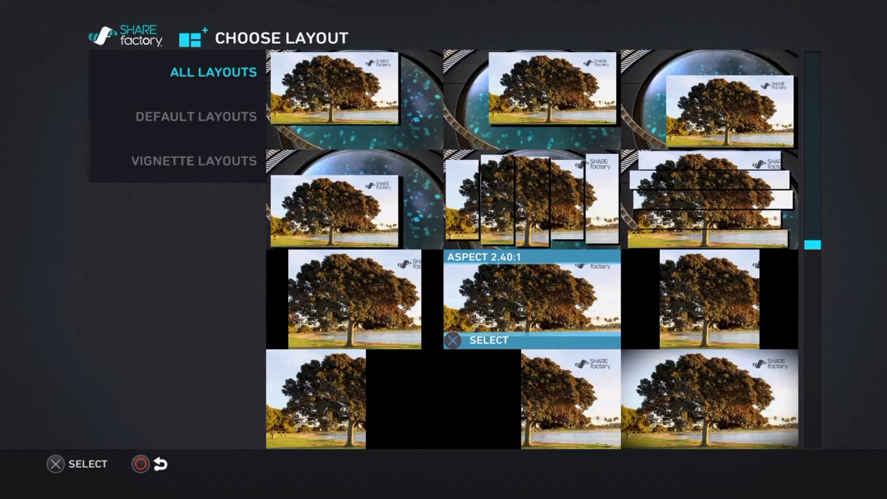
key(Return)
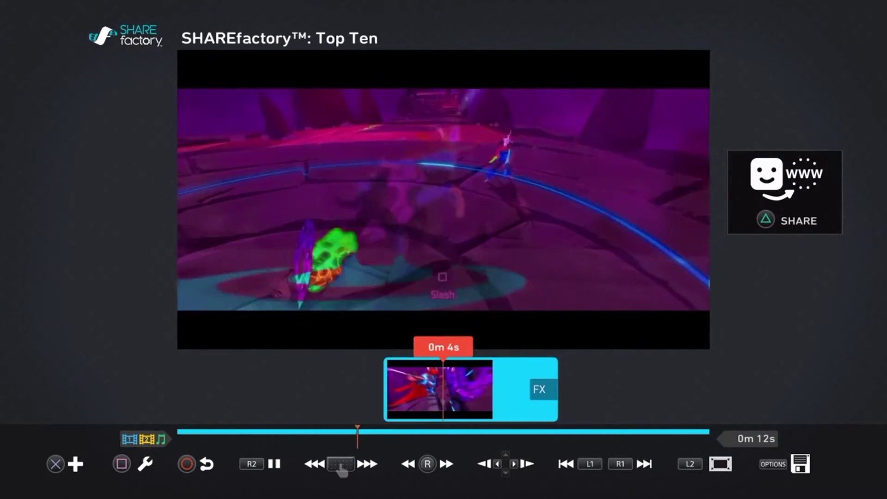
Step: Add a black-and-white filter with darkened edges to the 12-second clip
key(Home)
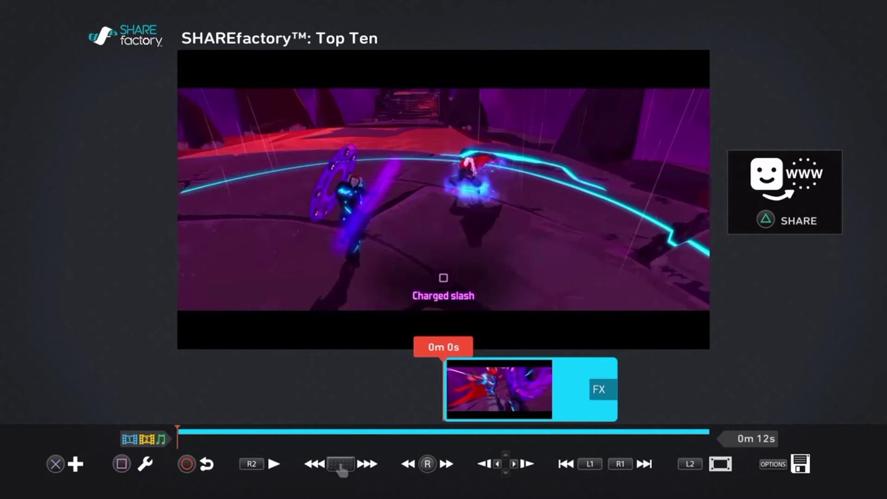
key(Return)
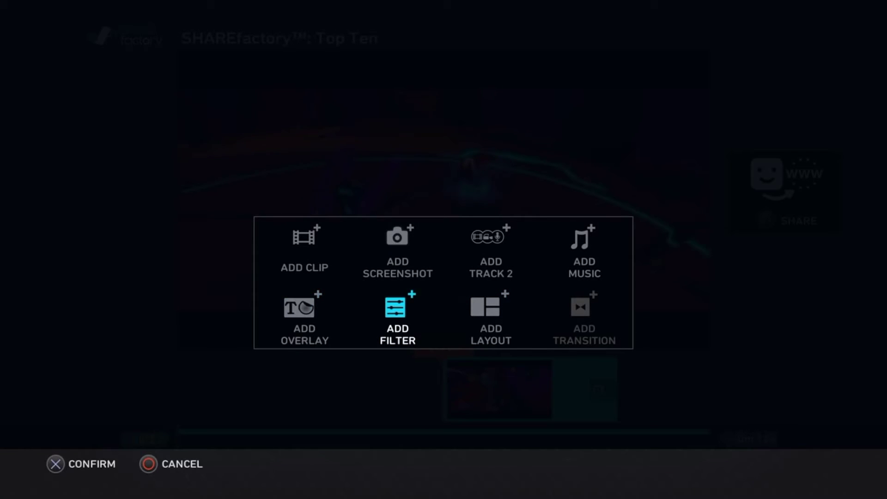
key(Return)
key(Down)
key(Down)
key(Down)
key(Down)
key(Down)
key(Down)
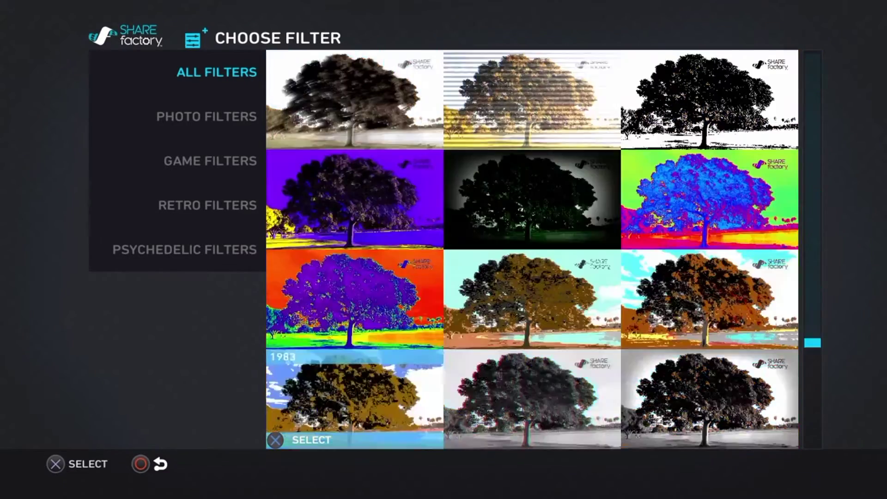
key(Down)
key(Down)
key(Up)
key(Right)
key(Return)
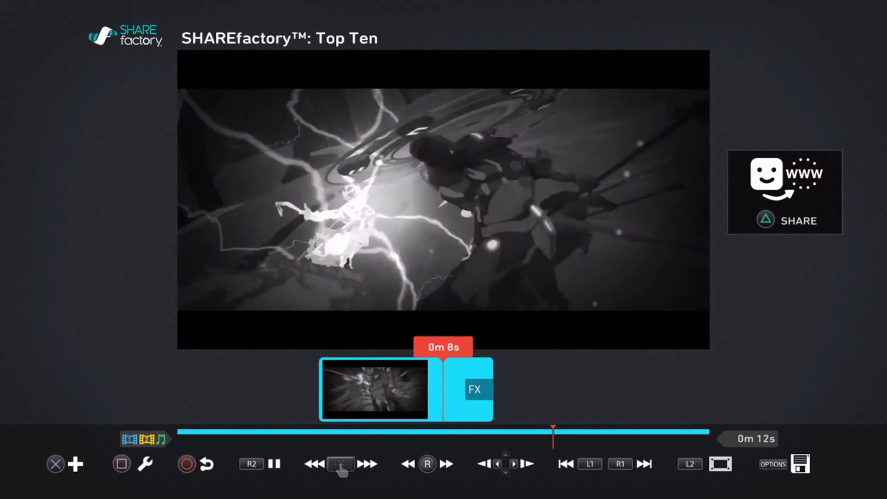
Step: Split the filtered clip at the 0m 1s mark
key(Home)
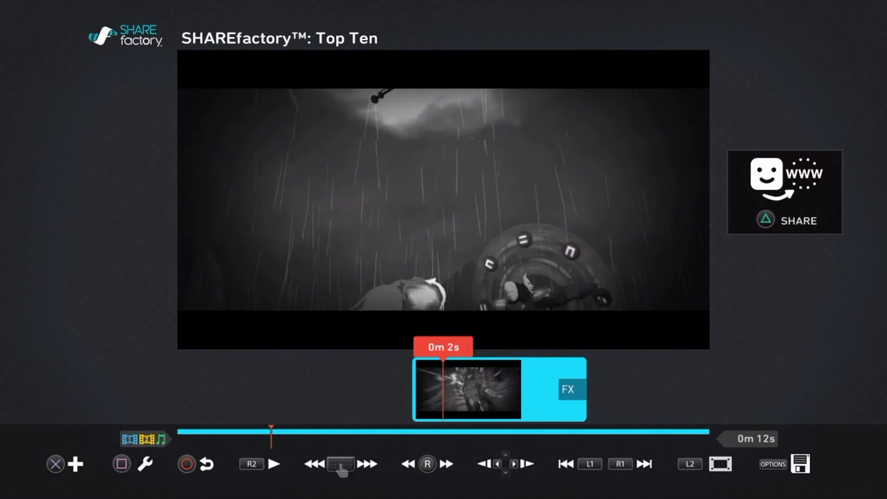
key(Home)
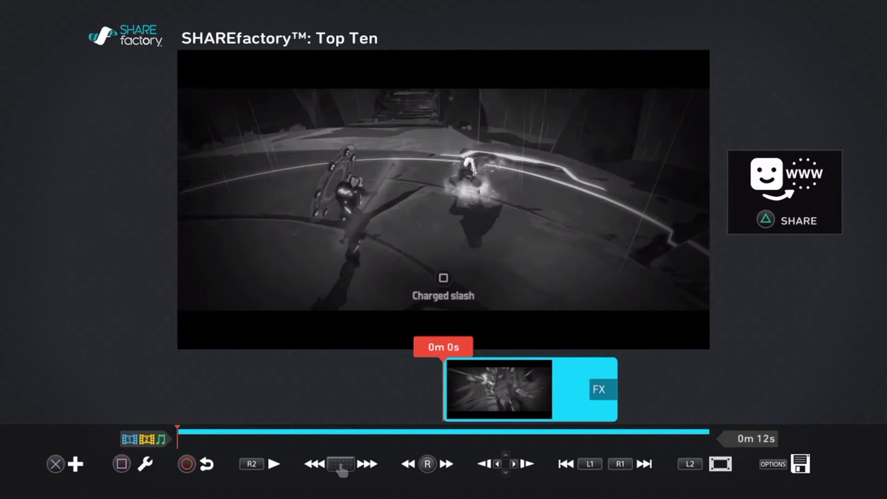
key(Home)
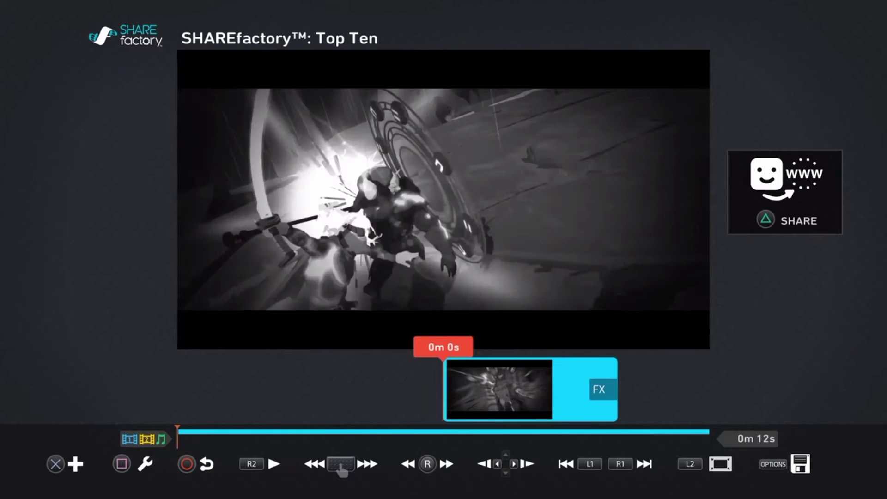
key(s)
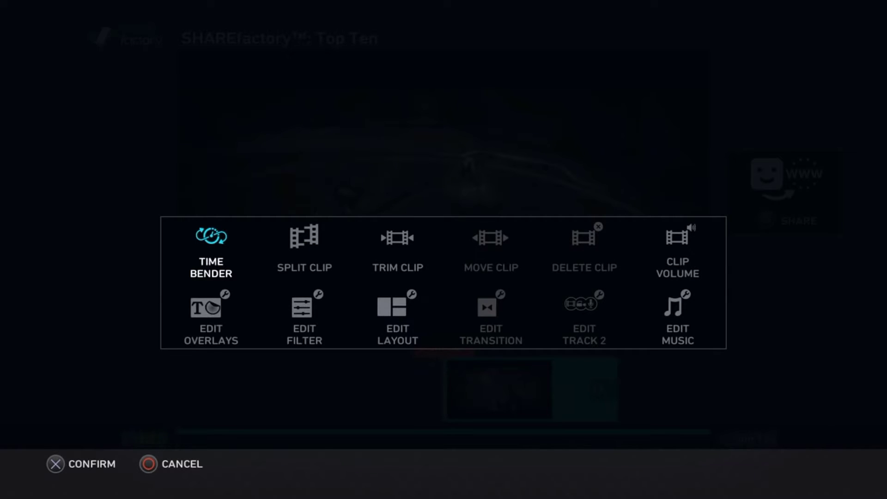
key(Escape)
key(Menu)
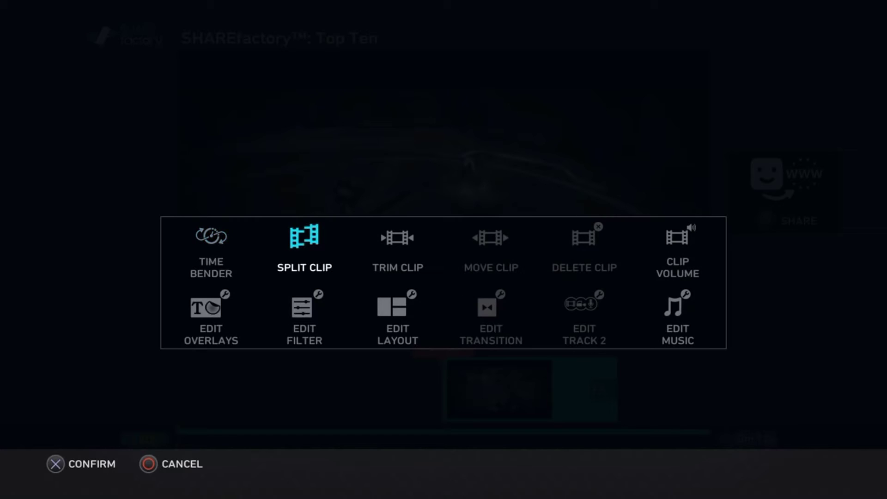
key(Return)
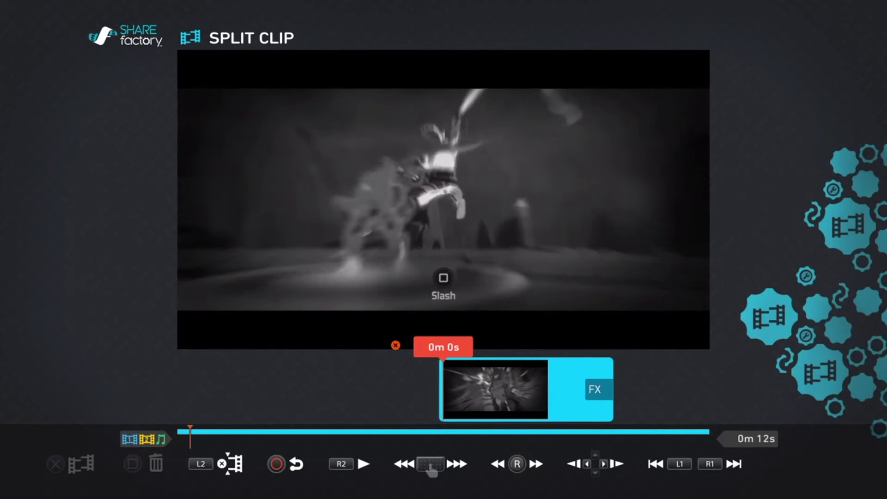
key(Right)
key(Right)
key(Right)
key(Left)
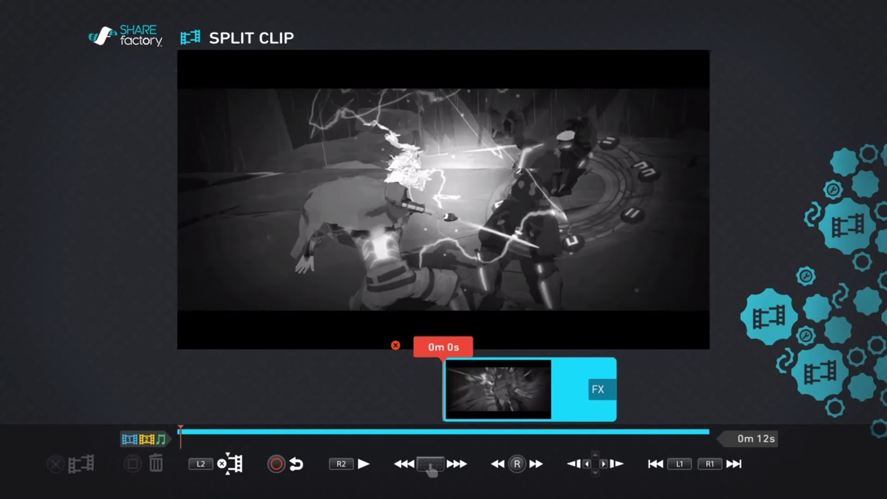
key(Right)
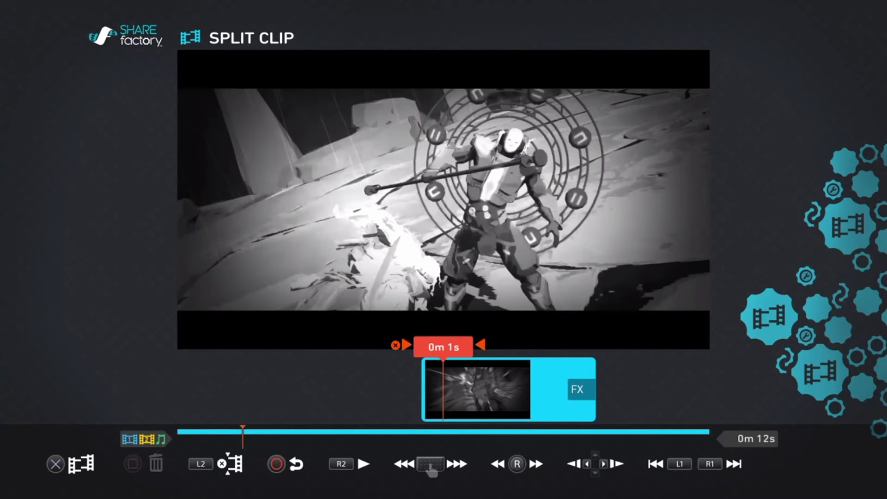
key(Return)
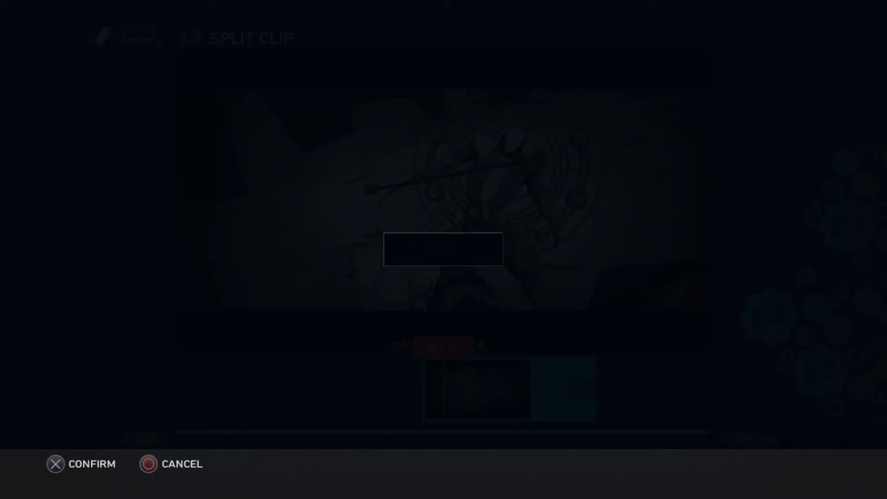
key(Return)
Step: Split the unfiltered remainder of the clip at about 3, 4 and 6 seconds
key(Right)
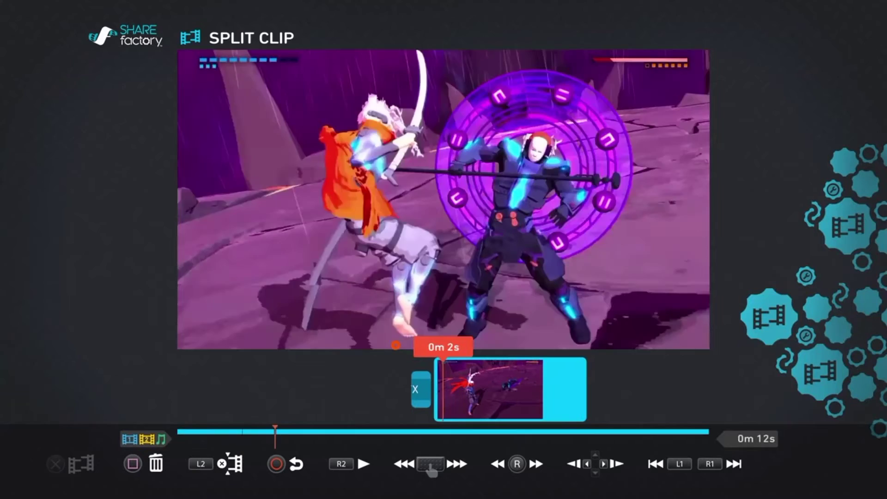
key(Left)
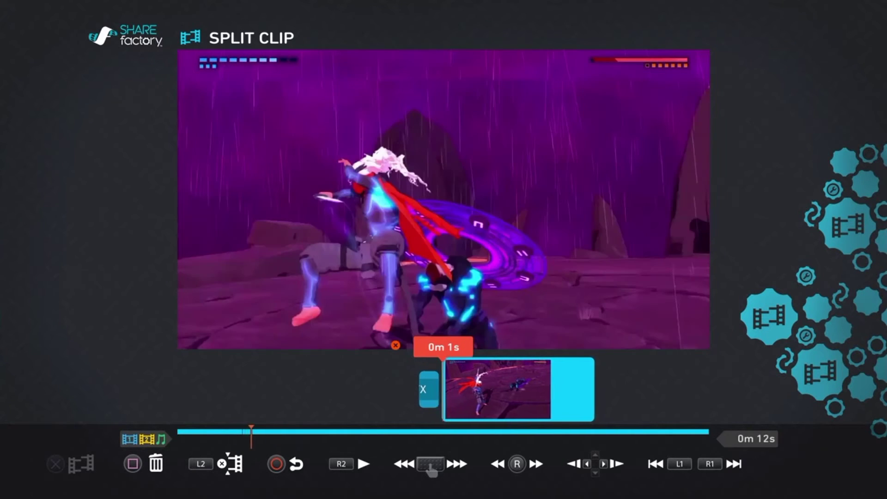
key(Return)
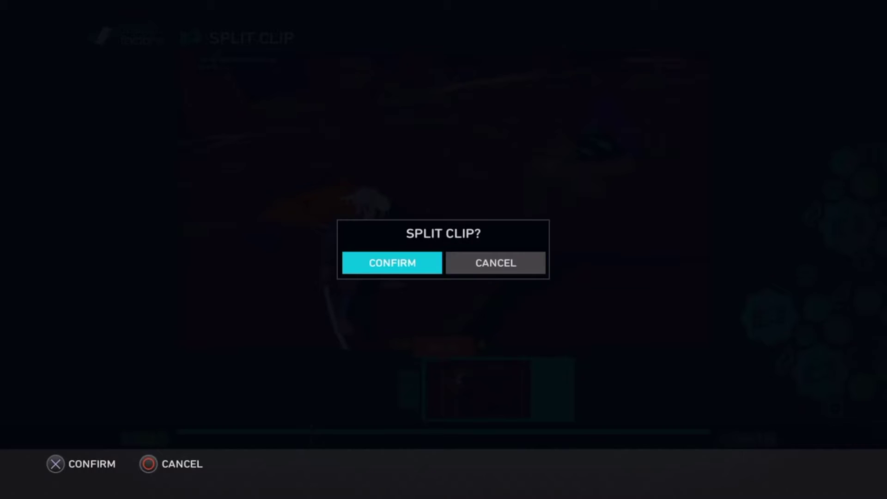
key(Return)
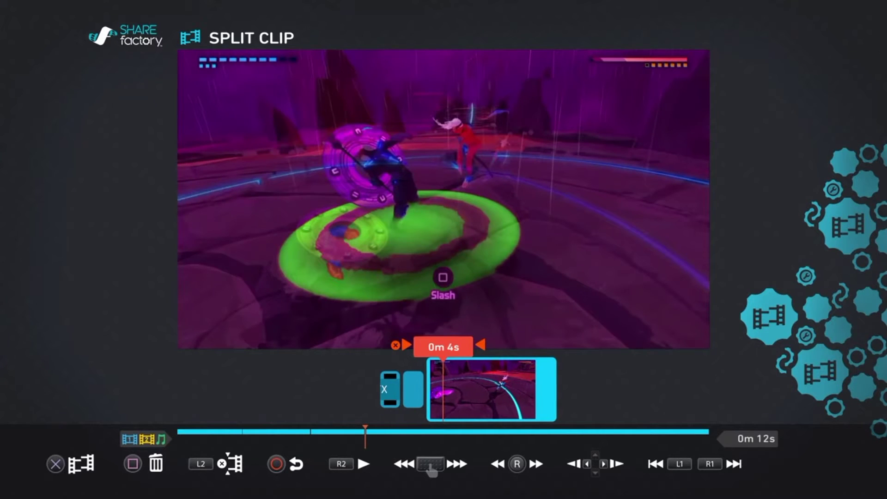
key(Return)
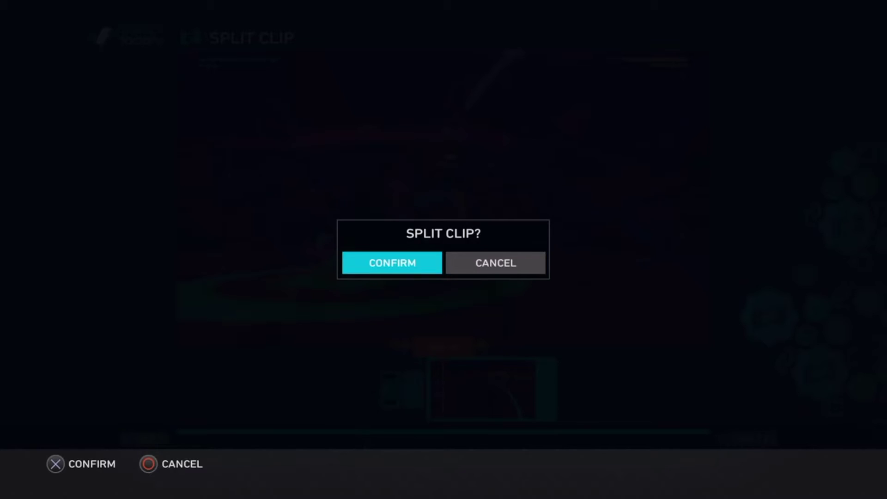
key(Return)
key(Return)
key(Return)
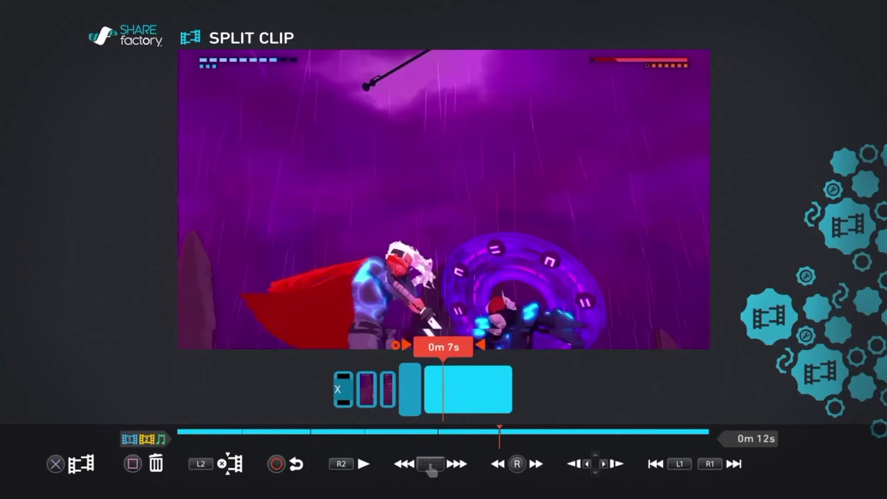
Step: Split the rest of the footage at about 7, 8 and 10 seconds
key(Return)
key(Left)
key(Return)
key(Right)
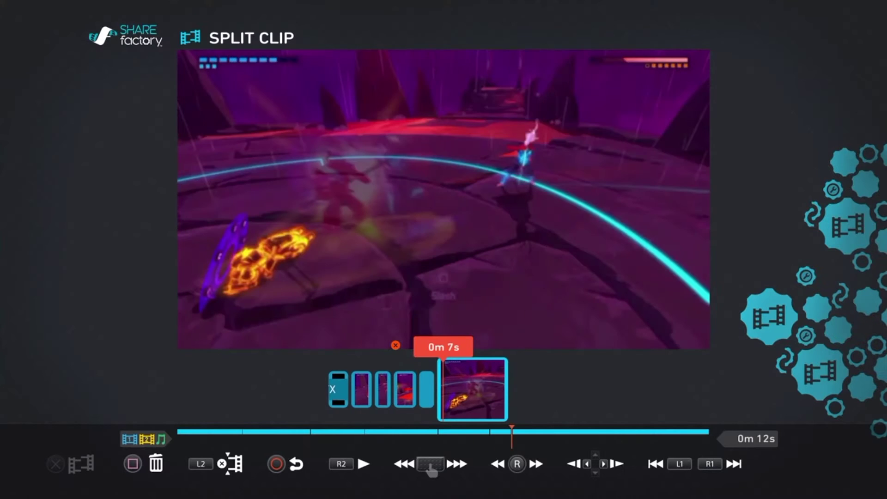
key(Right)
key(Return)
key(Return)
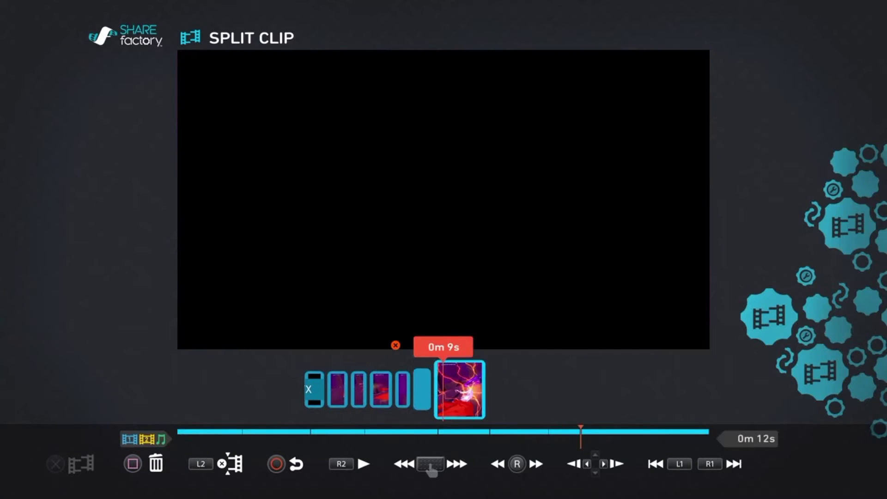
key(Right)
key(Return)
key(Return)
key(Left)
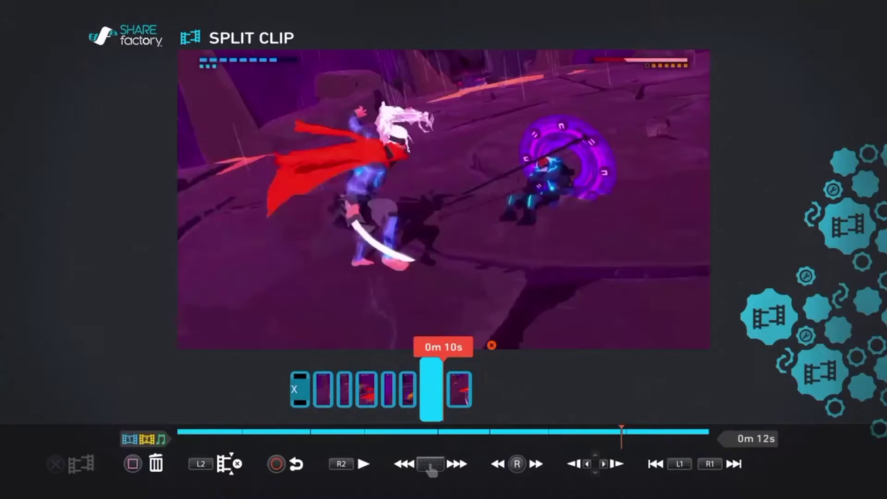
Step: Play back the split segments from the start to check the cuts, and leave clip splitting
key(Left)
key(space)
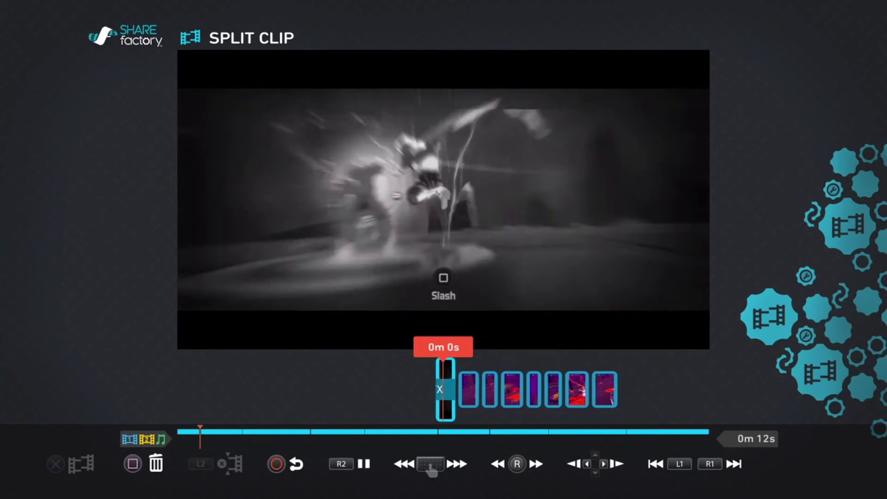
key(Left)
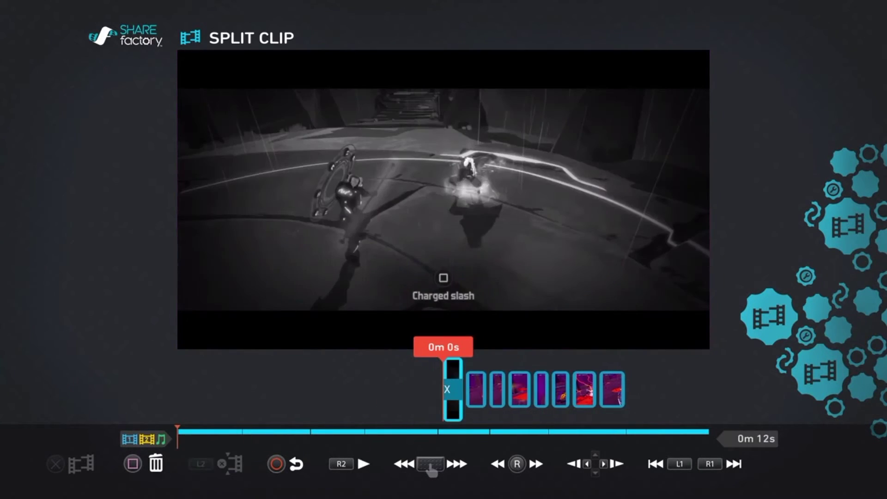
key(Right)
key(Left)
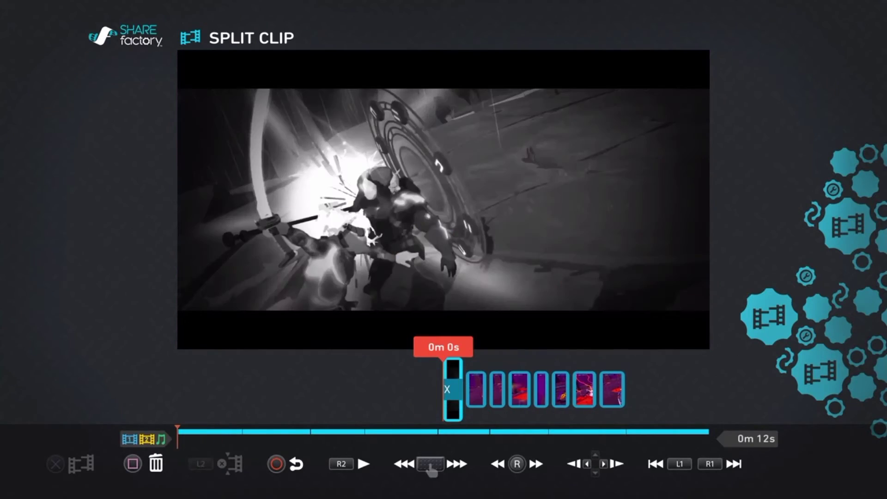
key(space)
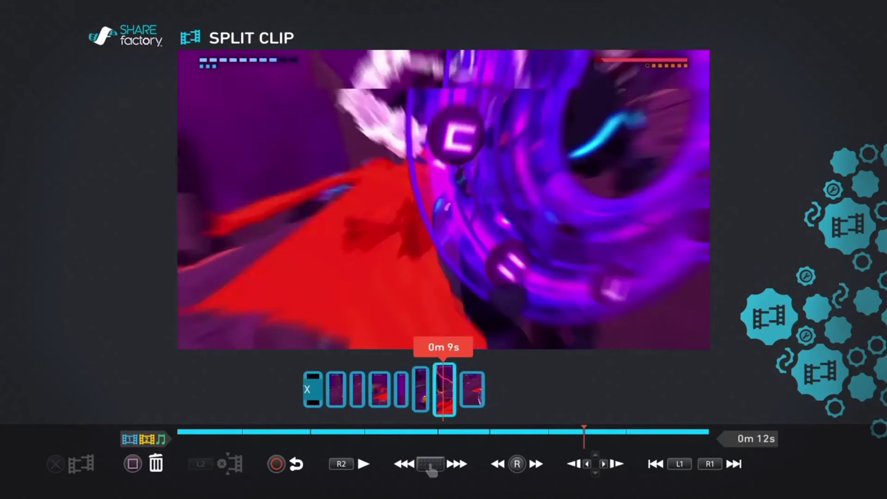
key(Home)
key(Escape)
Step: Add the Colorize filter to the second segment
key(Right)
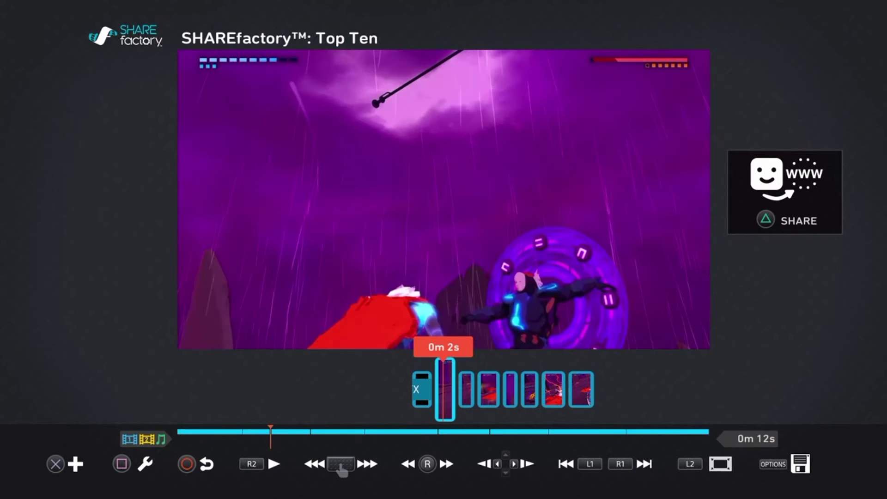
key(Return)
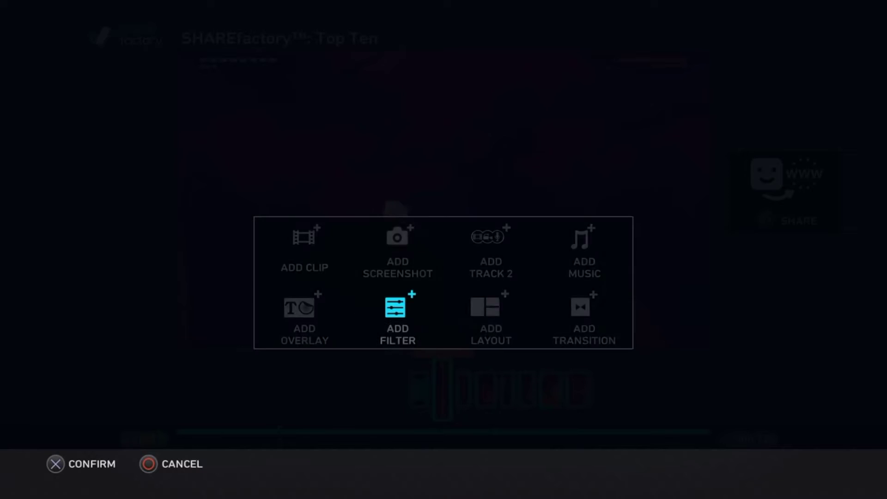
key(Return)
key(Down)
key(Down)
key(Down)
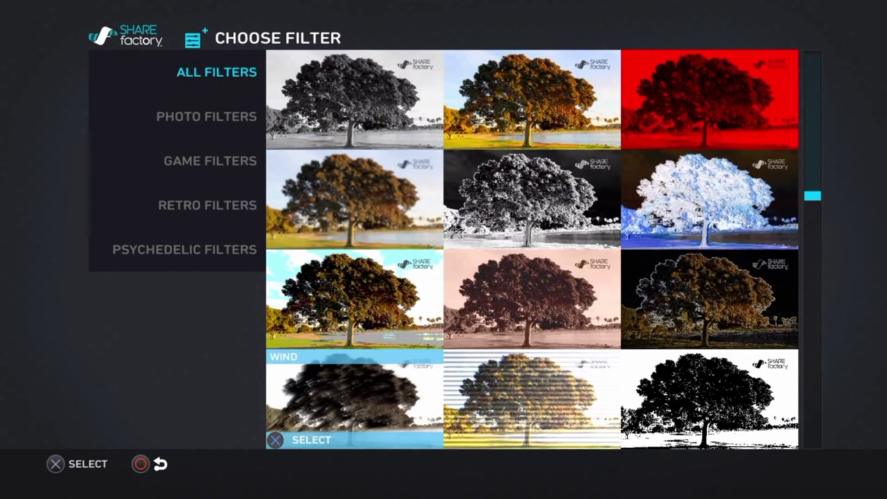
key(Right)
key(Right)
key(Up)
key(Up)
key(Left)
key(Left)
key(Up)
key(Right)
key(Right)
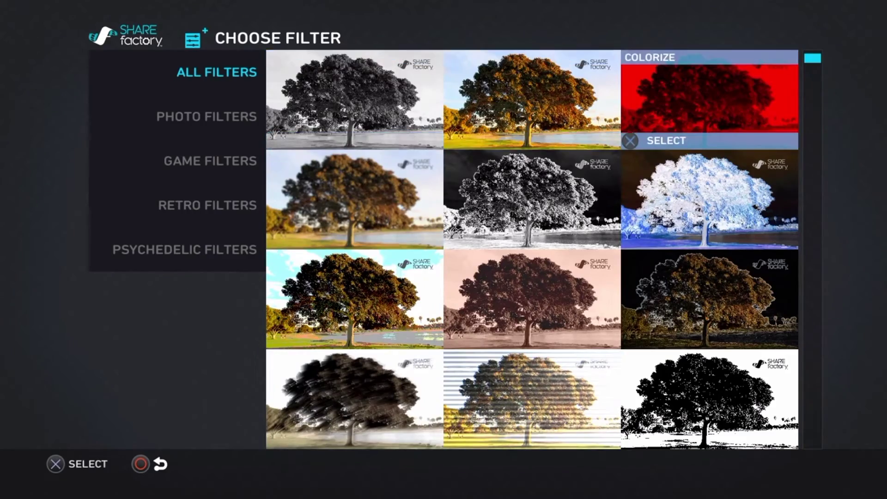
key(Return)
Step: Add the inverted-colour filter to the third segment
key(Right)
key(Return)
key(Return)
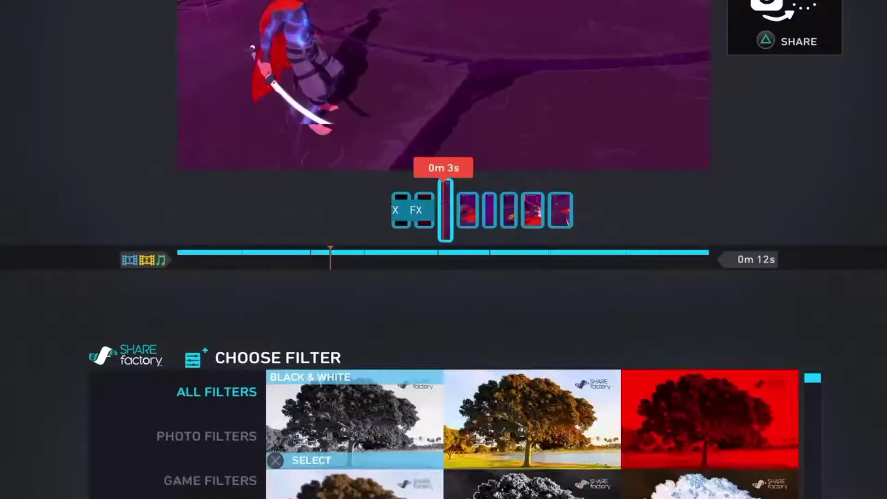
key(Right)
key(Right)
key(Down)
key(Return)
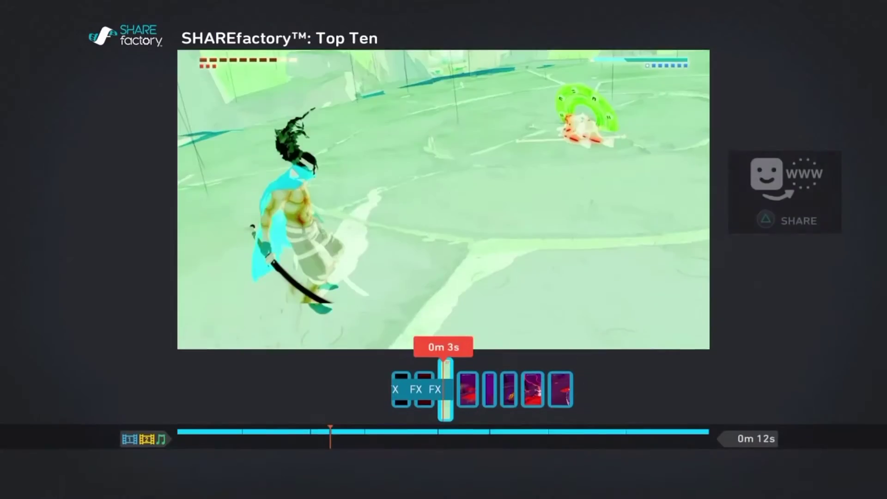
Step: Add a vivid blue-purple colour effect filter to the fourth segment
key(Right)
key(Return)
key(Return)
key(Down)
key(Down)
key(Down)
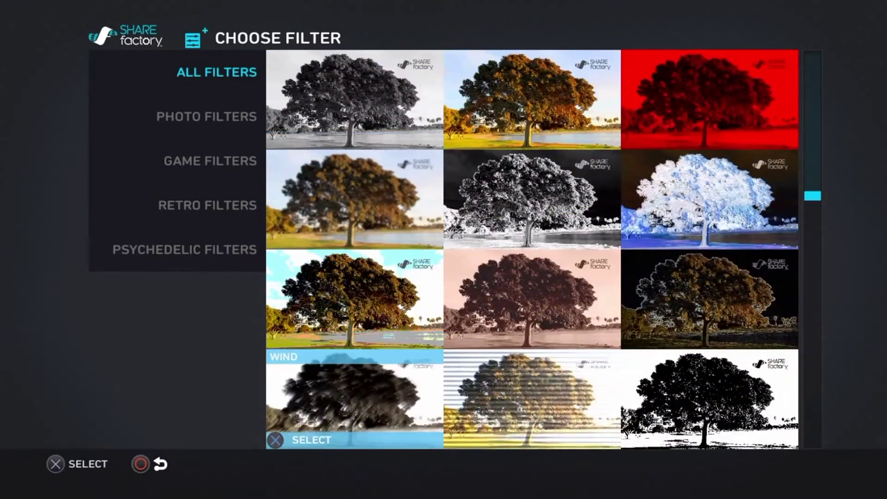
key(Down)
key(Down)
key(Right)
key(Right)
key(Up)
key(Return)
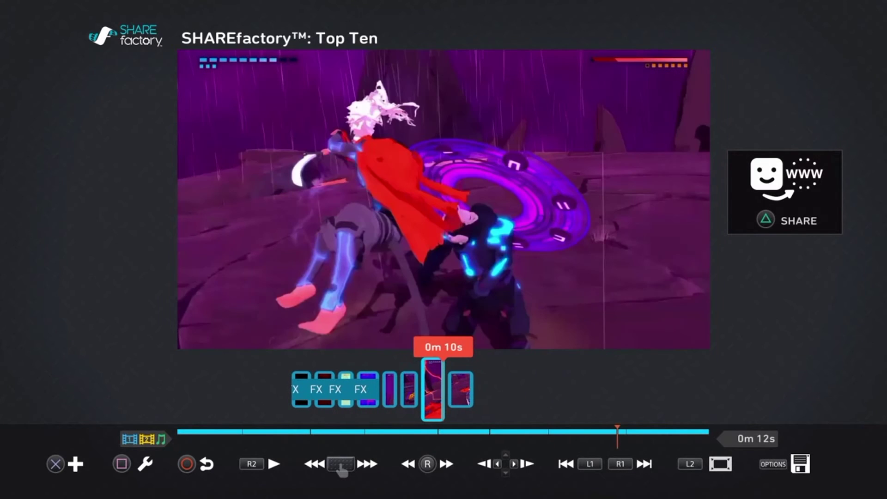
Step: Export the filtered outro video to the gallery and exit the project without saving
key(Escape)
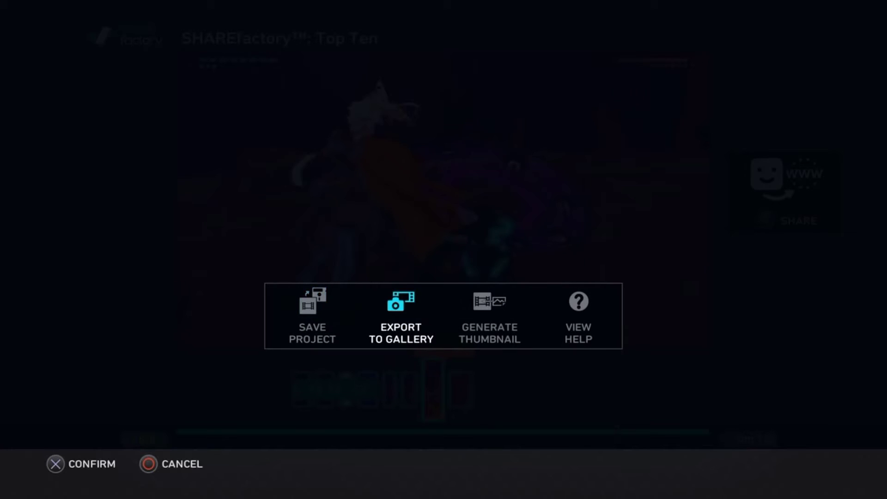
key(Escape)
key(Escape)
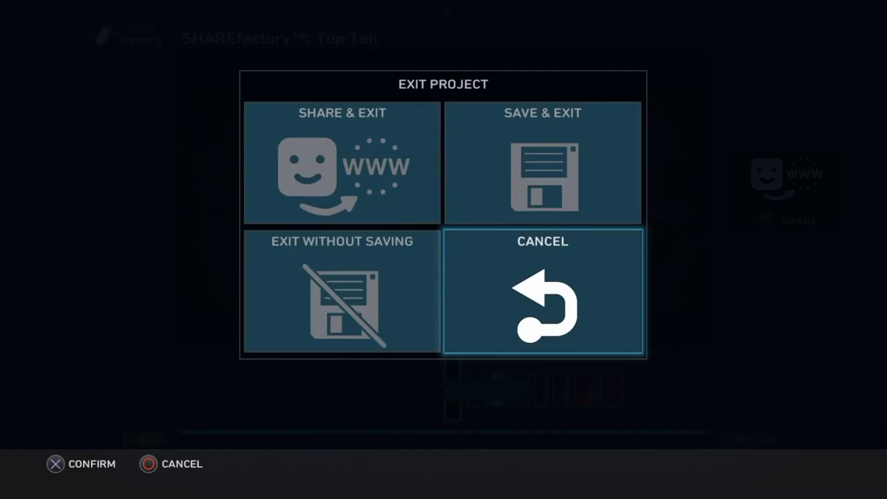
key(Left)
key(Return)
Step: Start a new Top Ten project that includes the exported 12-second outro clip with the inverted-colour opening
key(Right)
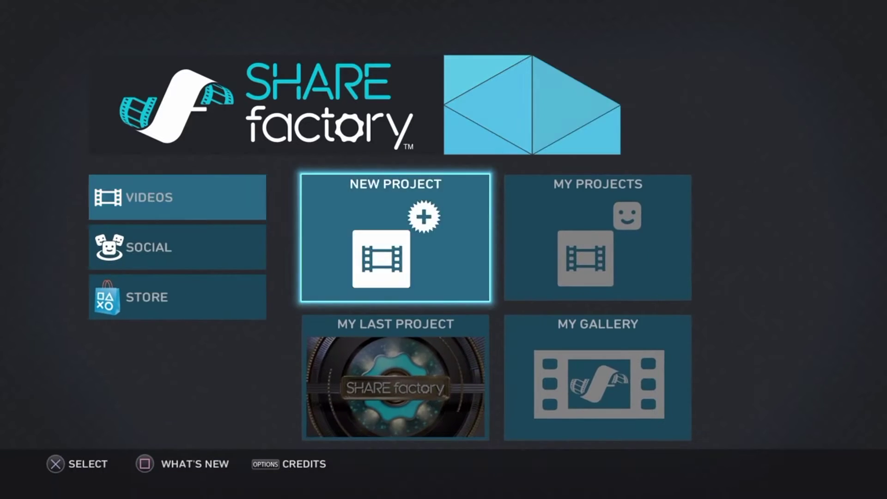
key(Return)
key(Return)
key(Down)
key(Down)
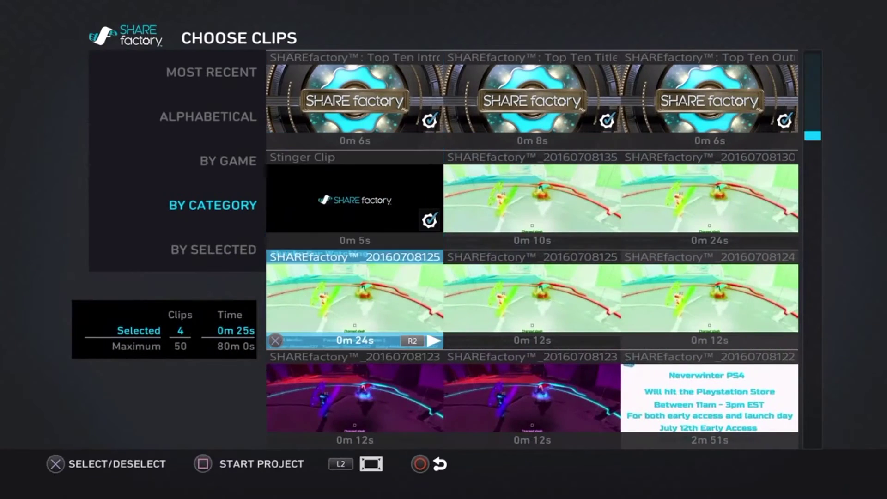
key(Right)
key(Right)
key(Down)
key(Left)
key(Up)
key(Right)
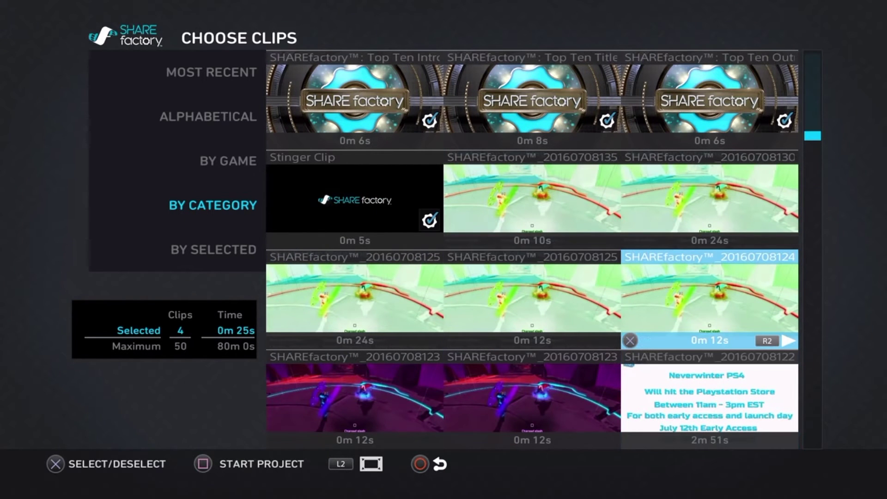
key(space)
key(Return)
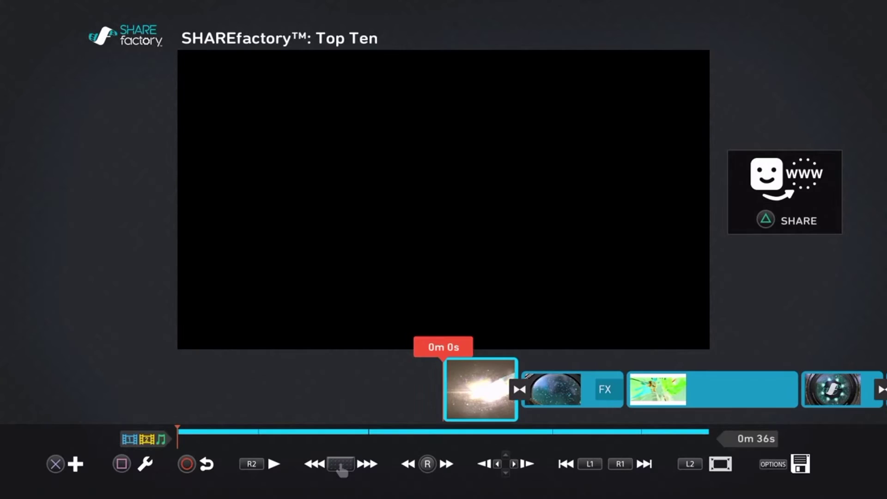
Step: Delete the theme's intro, title, outro and stinger clips from the timeline, leaving only the filtered gameplay clip
key(Right)
key(Right)
key(Right)
key(Left)
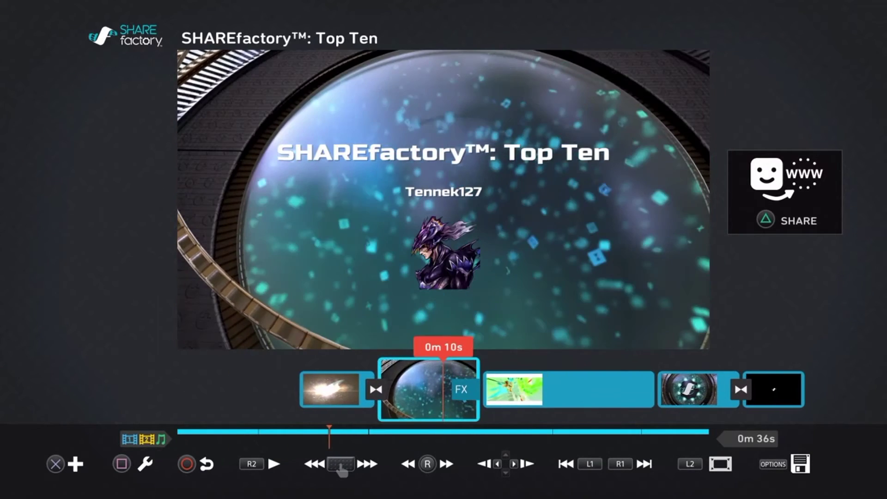
key(Return)
key(Return)
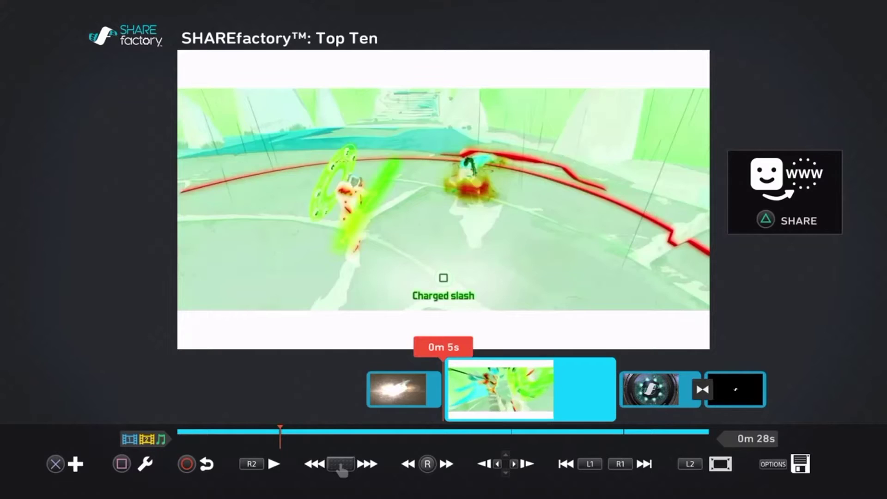
key(Return)
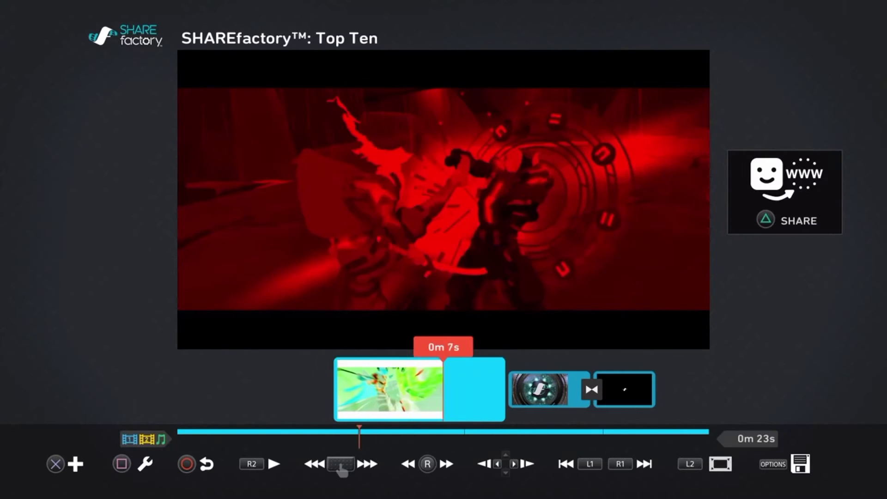
key(s)
key(Return)
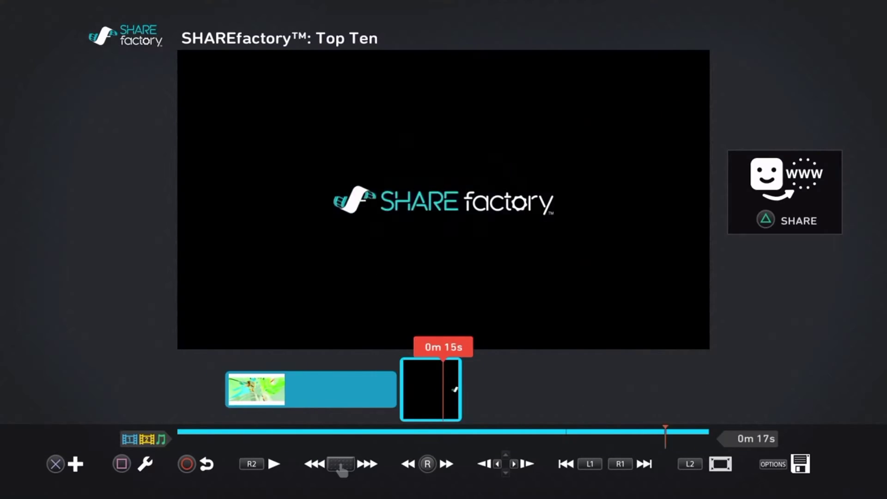
key(Return)
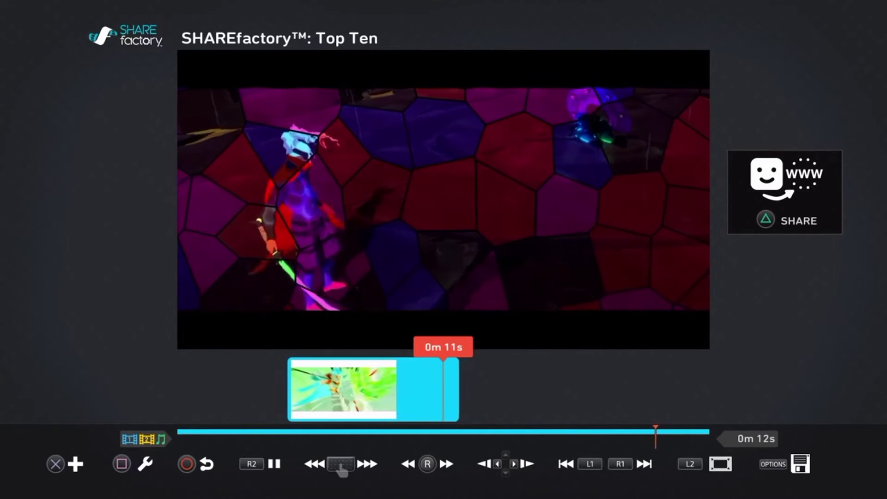
Step: Add the Aspect 2.40:1 layout to the gameplay clip
key(Return)
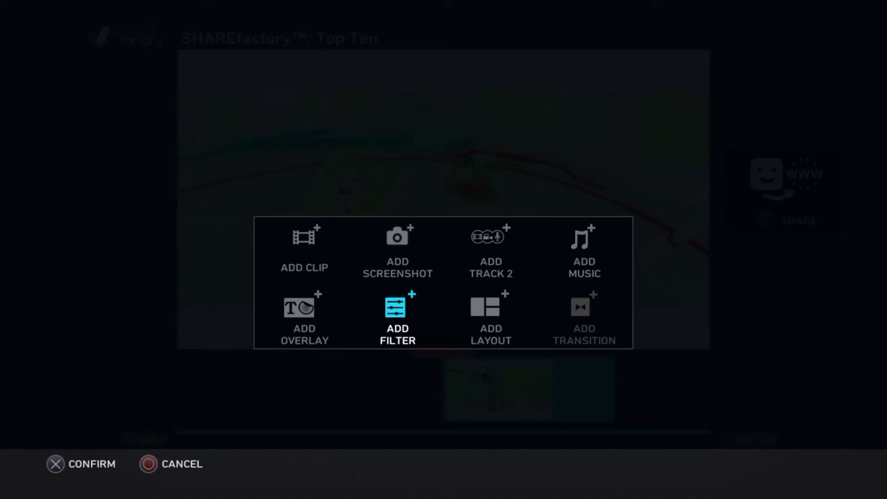
key(Return)
key(Down)
key(Down)
key(Right)
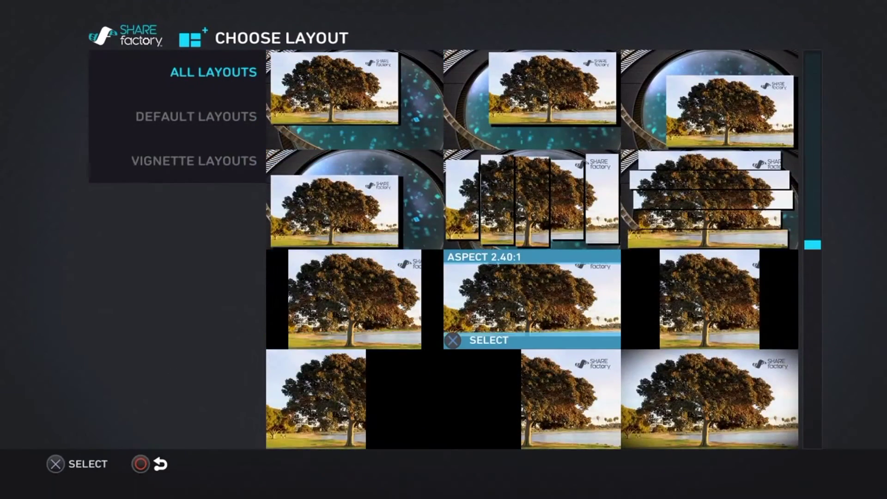
key(Return)
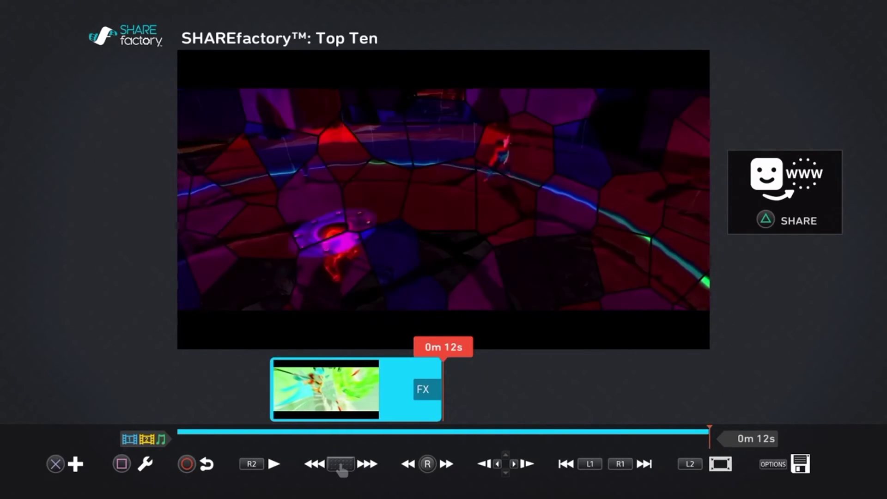
Step: Add a text overlay reading "I Love my subs" in a stencil-style font, placed in the clip's upper black bar
key(Return)
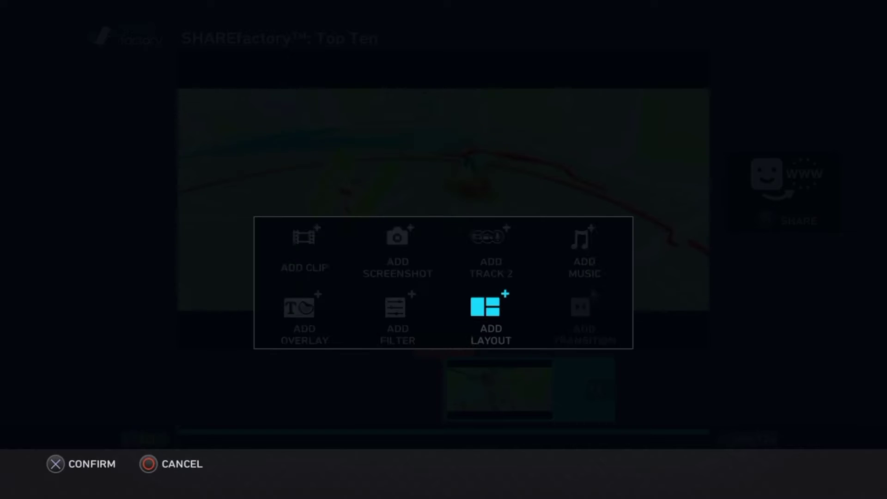
key(Return)
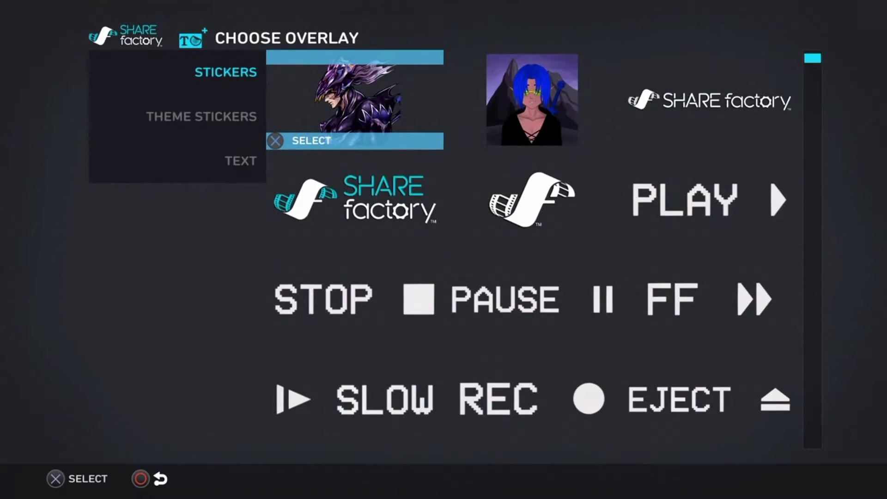
key(Left)
key(Down)
key(Down)
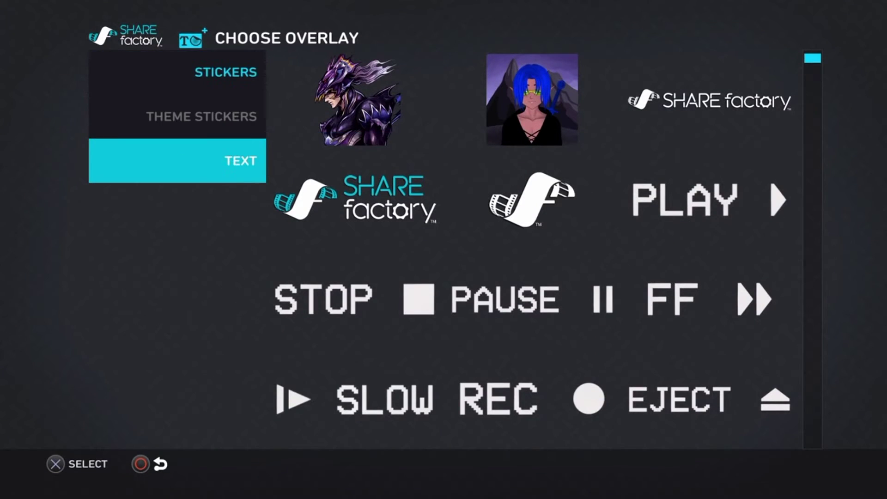
key(Right)
key(Right)
key(Right)
key(Down)
key(Left)
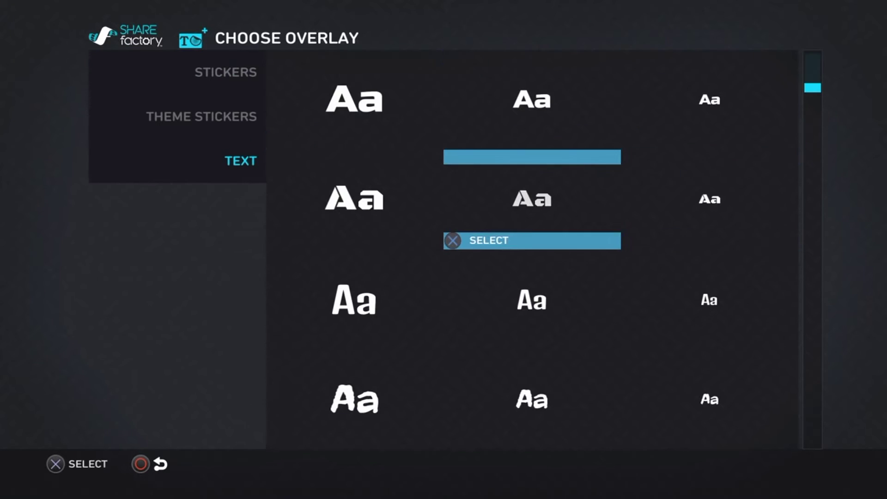
key(Up)
key(Down)
key(Return)
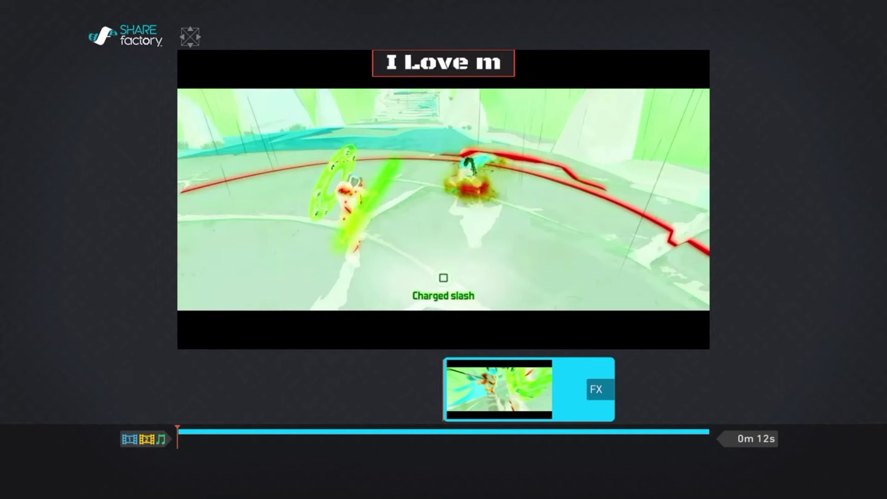
text(I Love my subs)
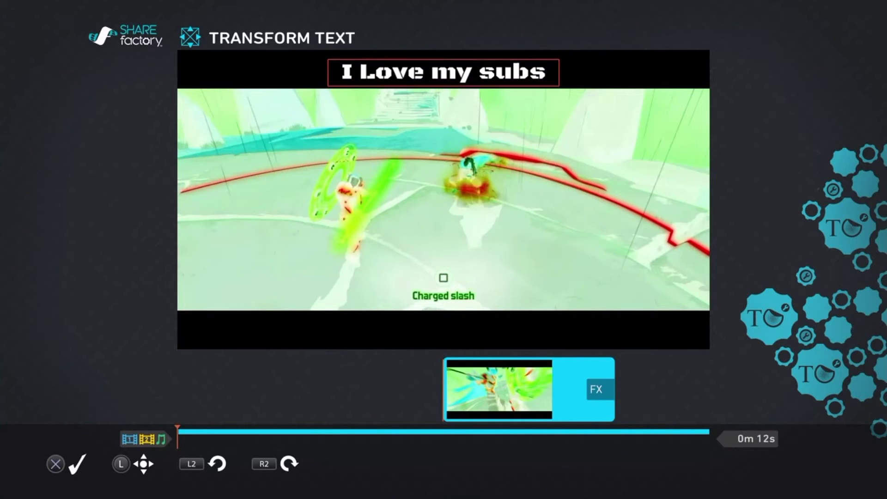
key(Return)
Step: Add a second text overlay reading "Like this video" in the clip's lower black bar, and play back the clip
key(Return)
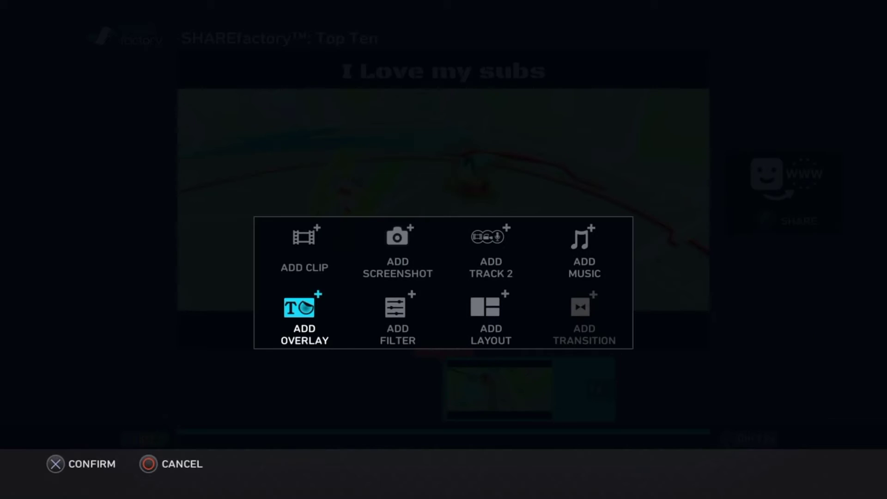
key(Return)
key(Right)
key(Right)
key(Escape)
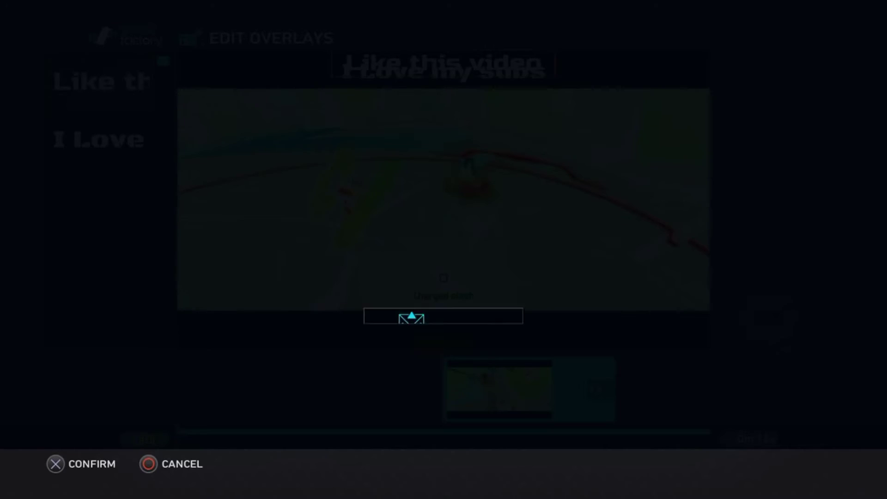
key(Return)
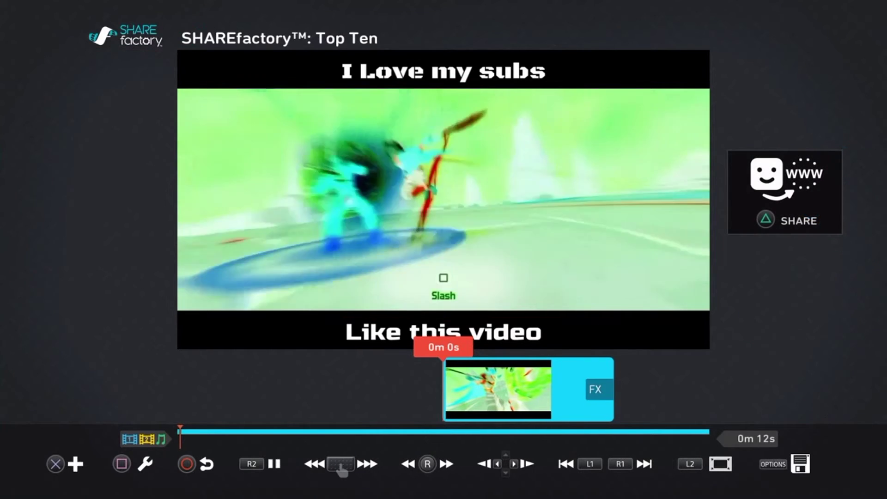
key(space)
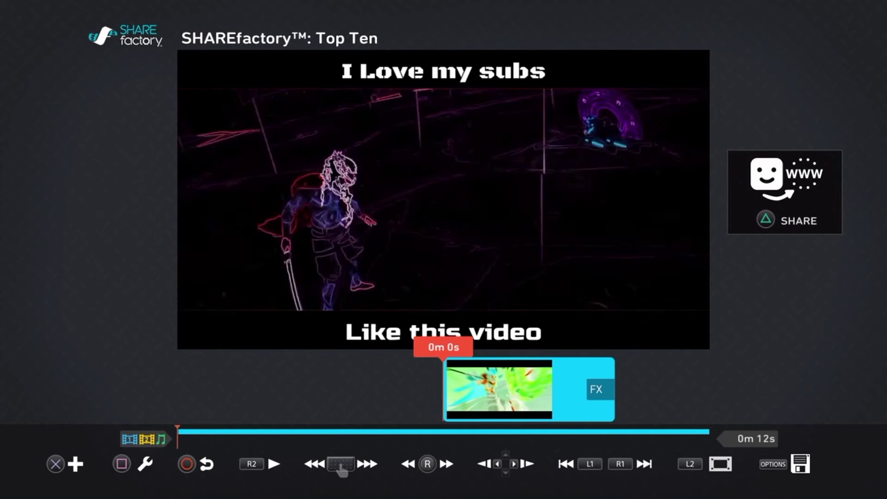
Step: Browse the most recent tracks in the music library for background music
key(Return)
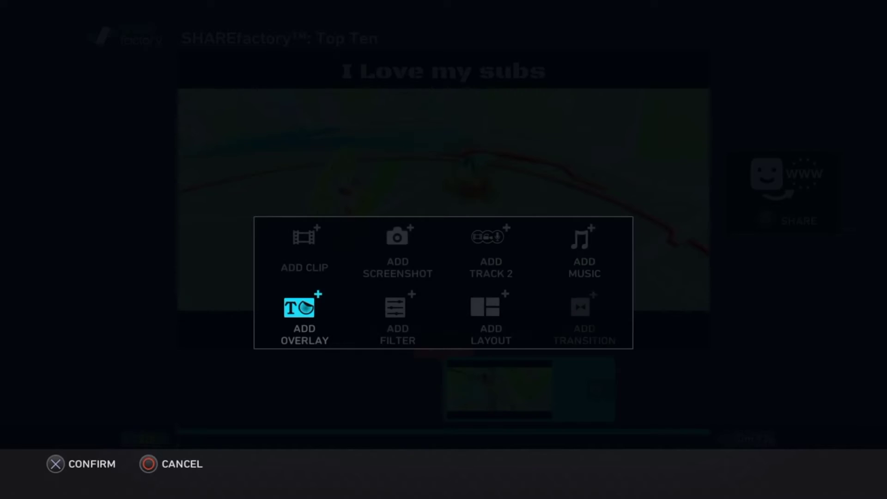
key(Right)
key(Right)
key(Up)
key(Right)
key(Return)
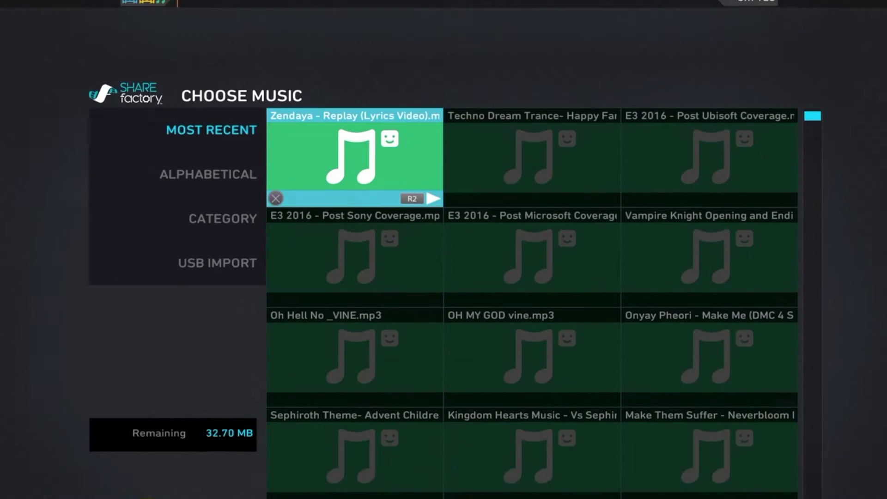
key(Right)
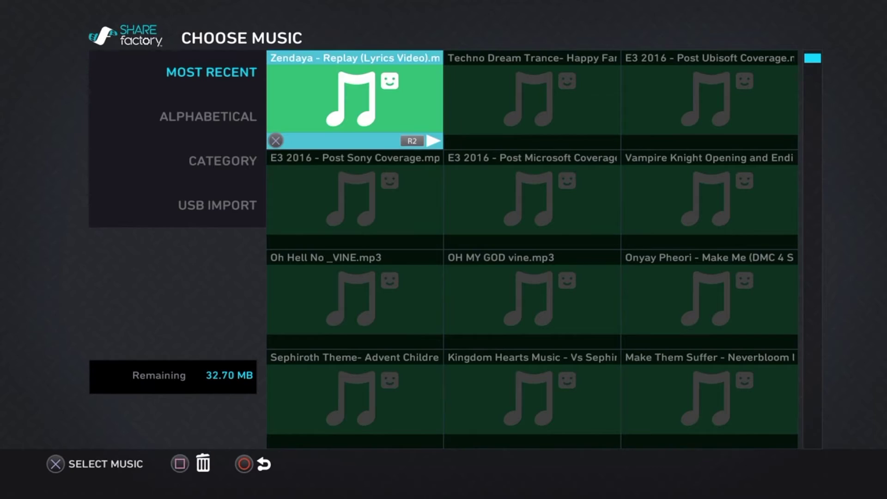
key(Down)
key(Down)
key(Down)
key(Down)
key(Down)
key(Down)
key(Right)
key(Right)
key(Up)
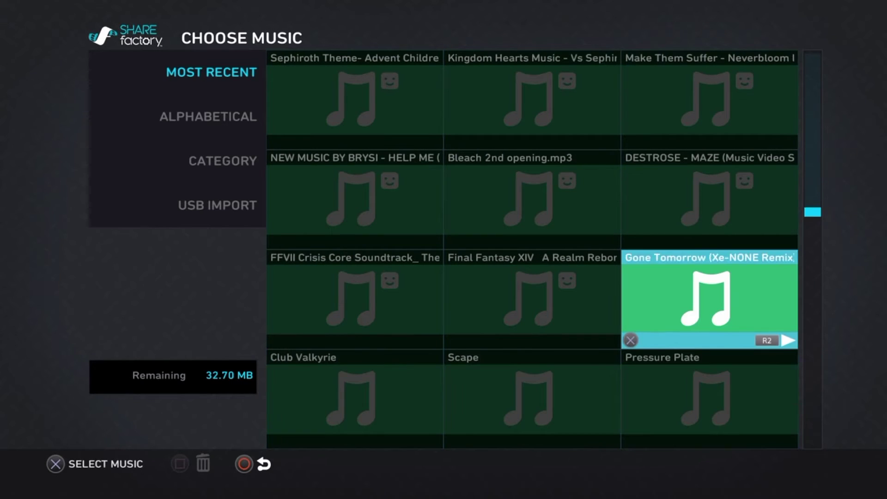
key(Up)
key(Up)
key(Up)
key(Up)
key(Up)
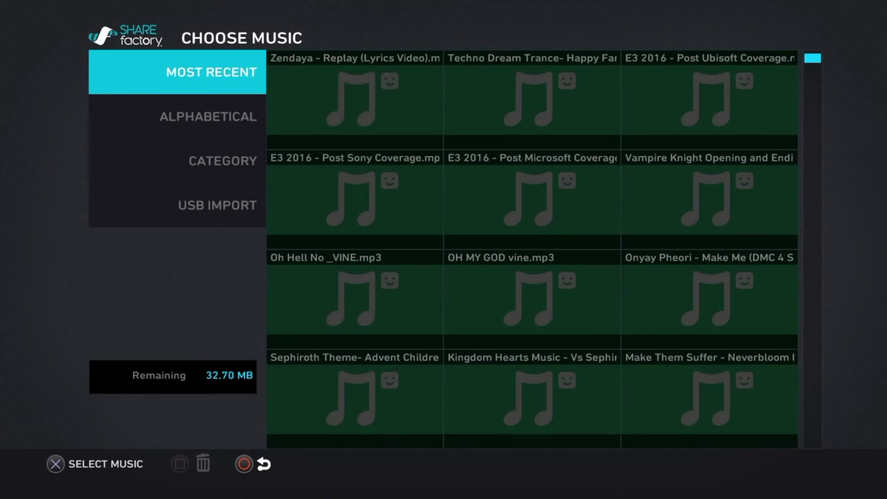
Step: Locate the USB import option for music, and go back to the most recent tracks
key(Down)
key(Down)
key(Down)
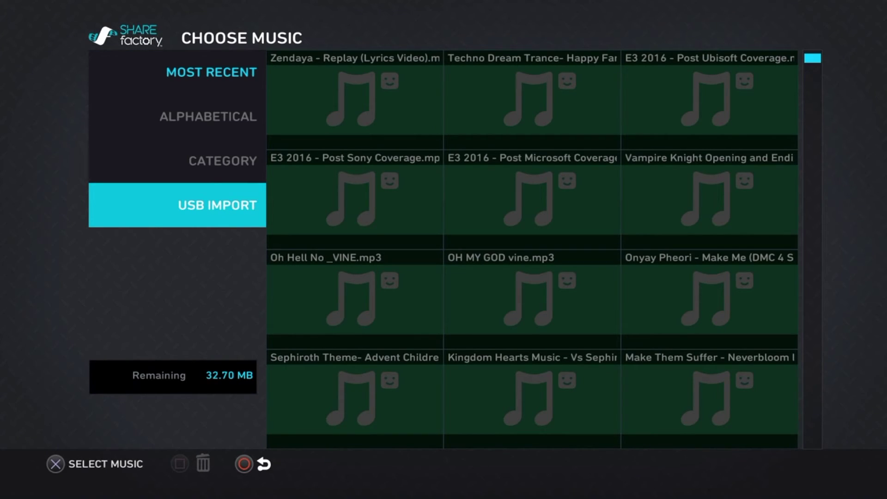
key(Up)
key(Up)
key(Up)
key(Right)
key(Right)
key(Right)
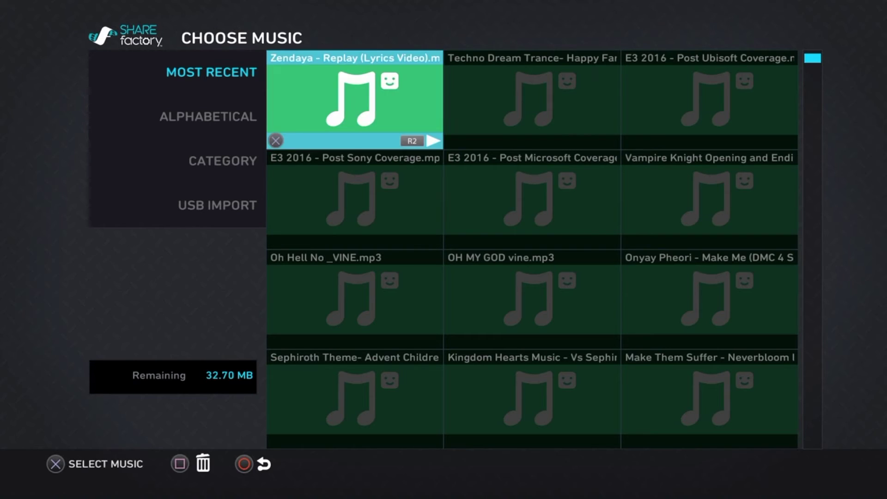
Step: Preview the track "Zendaya - Replay (Lyrics Video)" and add it as the project's music
key(Left)
key(Left)
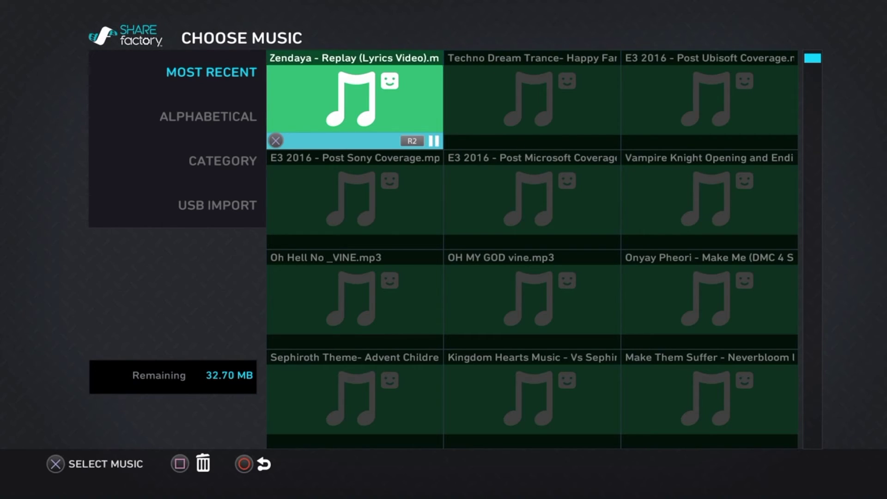
key(Right)
key(Right)
key(Left)
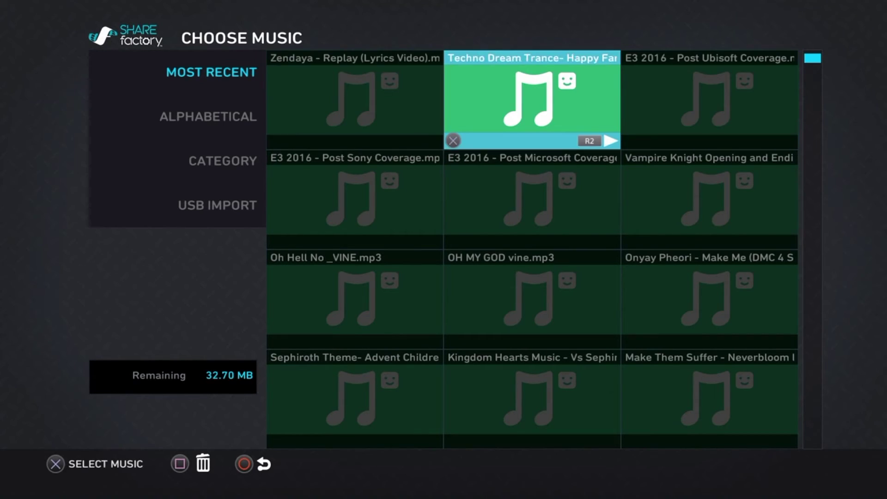
key(Left)
key(Return)
Step: Play the added music to find the wanted starting point and split the track there, at about 0m 42s
key(Right)
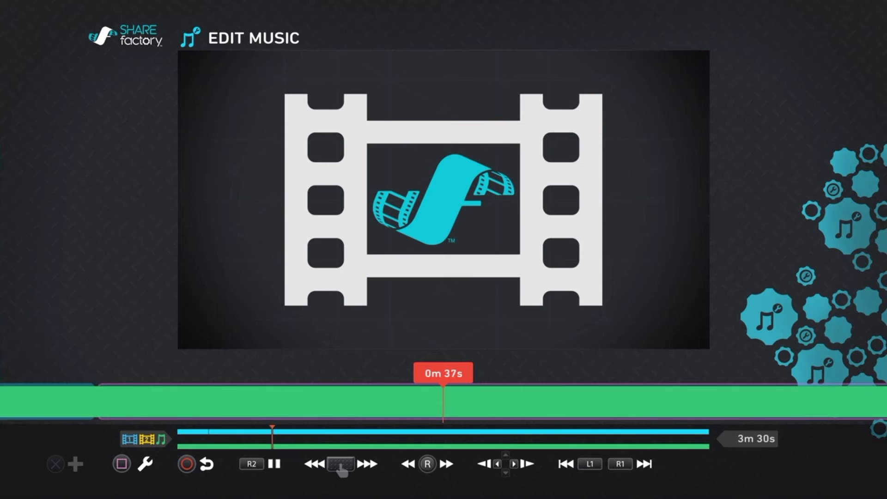
key(space)
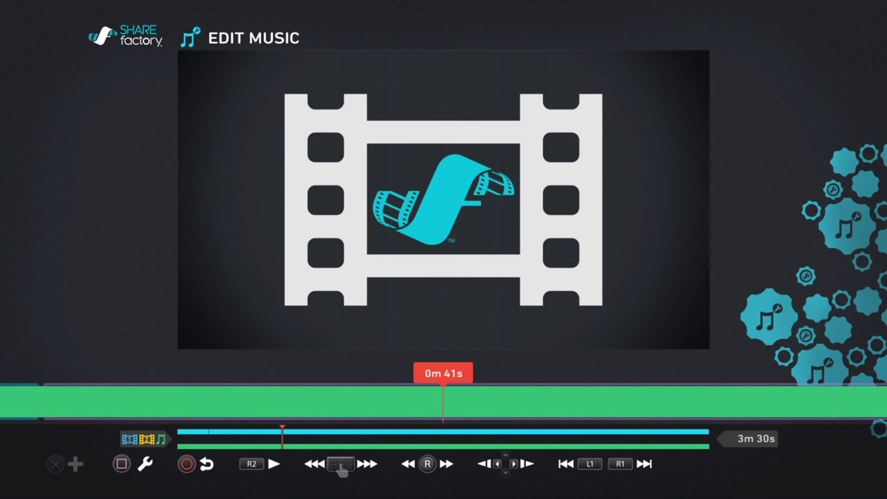
key(Right)
key(Left)
key(space)
key(space)
key(Return)
key(Return)
key(Return)
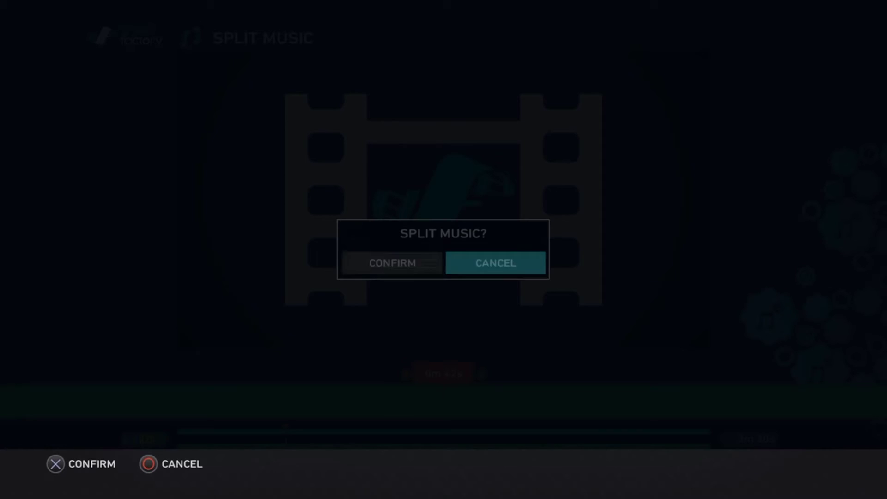
key(Left)
key(Return)
Step: Delete the music segment before the split
key(Delete)
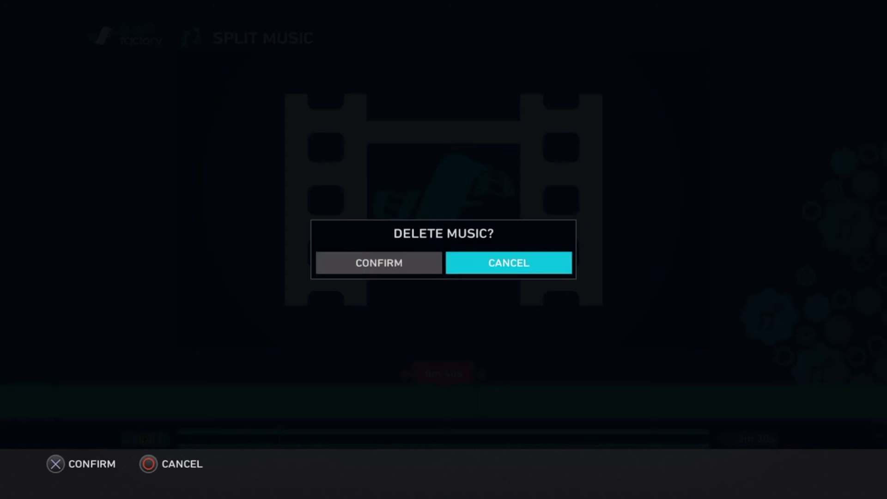
key(Return)
key(Right)
key(Delete)
key(Left)
key(Return)
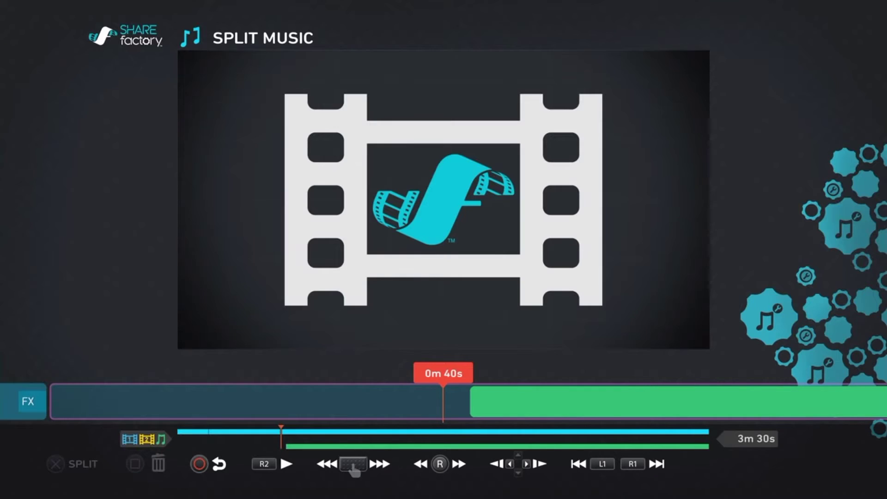
Step: Move the remaining music segment to the very beginning of the timeline with Move Music
key(Right)
key(space)
key(Left)
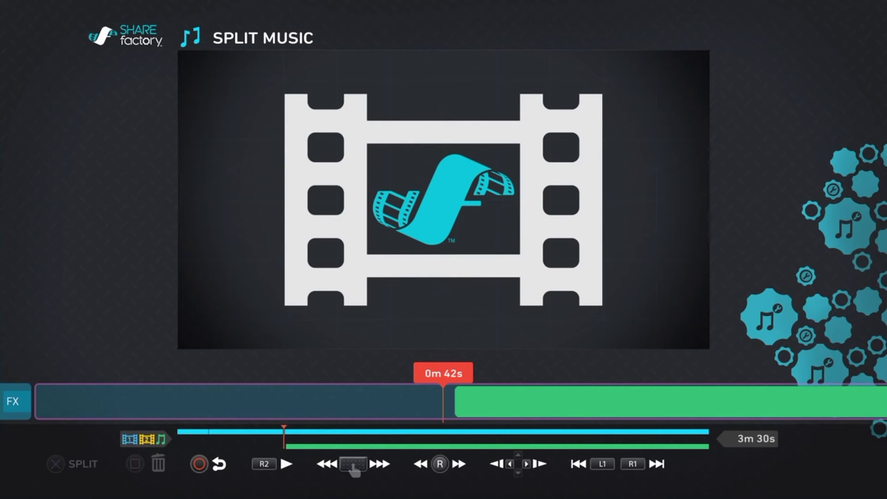
key(Right)
key(Escape)
key(Right)
key(Right)
key(s)
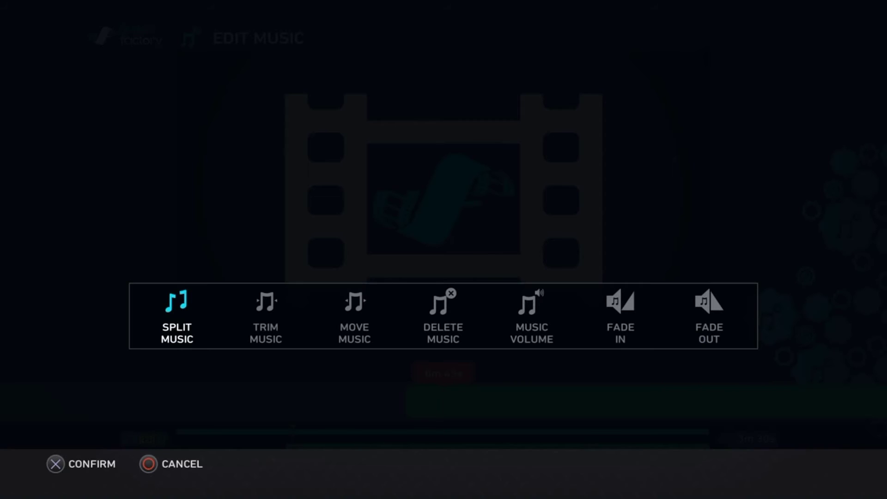
key(Right)
key(Right)
key(Return)
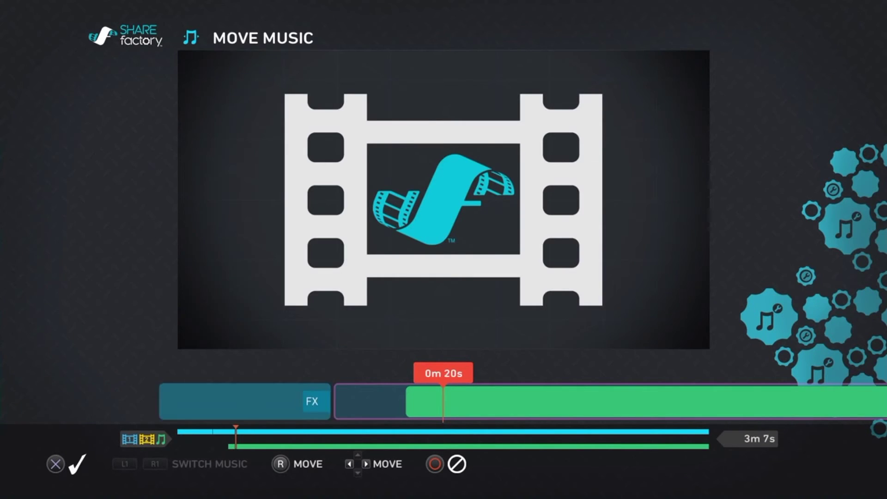
key(Left)
key(Return)
key(Right)
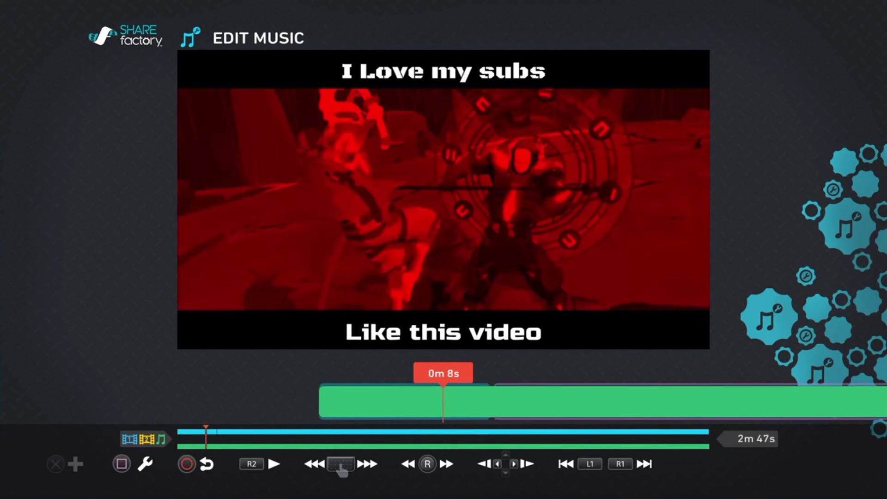
Step: Split the music where the video clip ends, at about 0m 12s, and delete the excess music
key(Right)
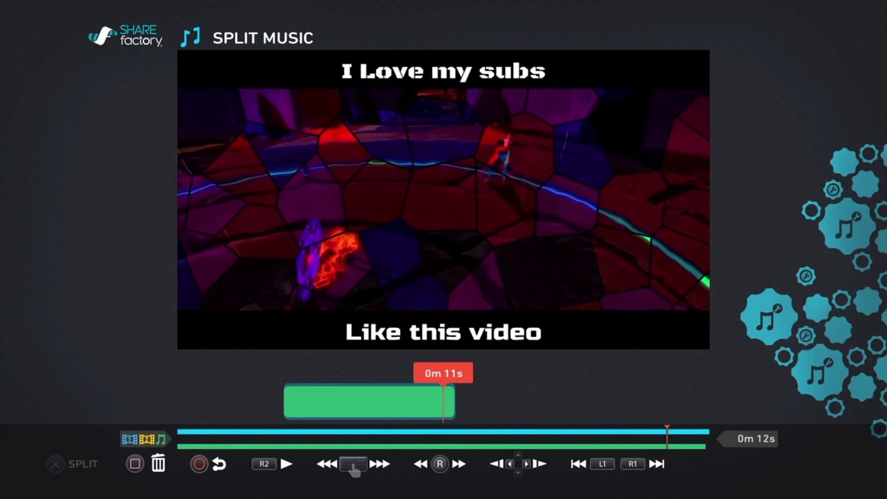
key(Right)
key(Left)
key(Escape)
key(Right)
key(Return)
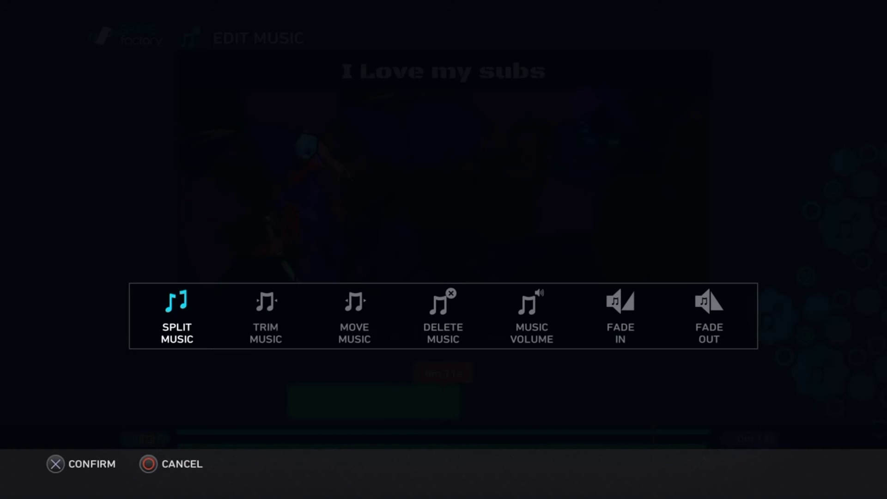
key(Right)
key(Right)
key(Right)
key(Right)
key(Right)
key(Right)
key(Right)
key(Return)
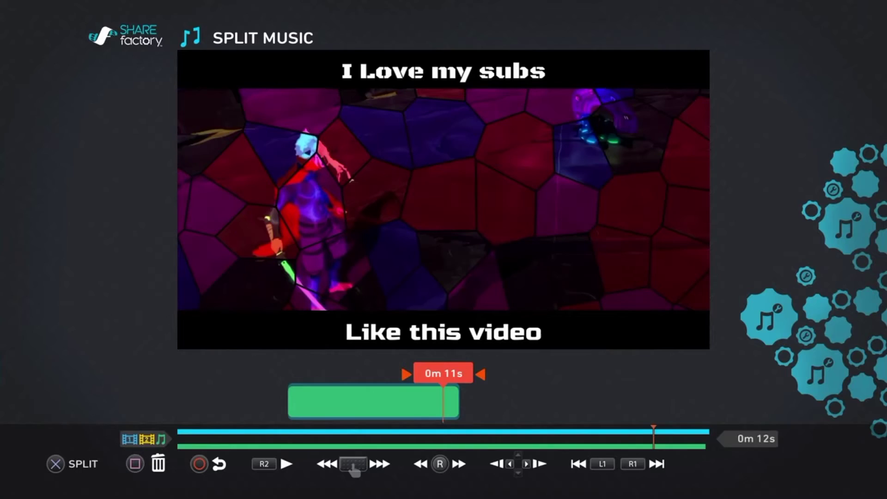
key(Delete)
key(Return)
key(Escape)
Step: Add a Fade Out with a duration of 2.0s to the end of the music segment
key(Return)
key(Right)
key(Right)
key(Right)
key(Right)
key(Right)
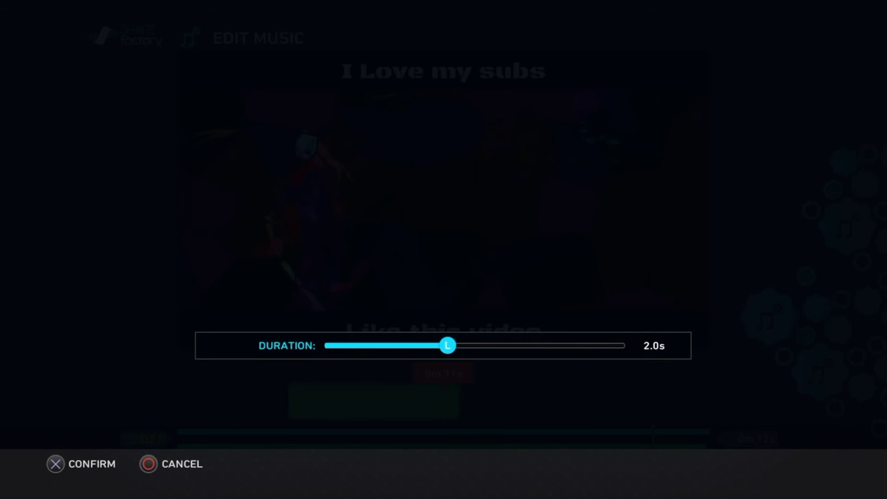
key(Return)
key(Left)
key(Right)
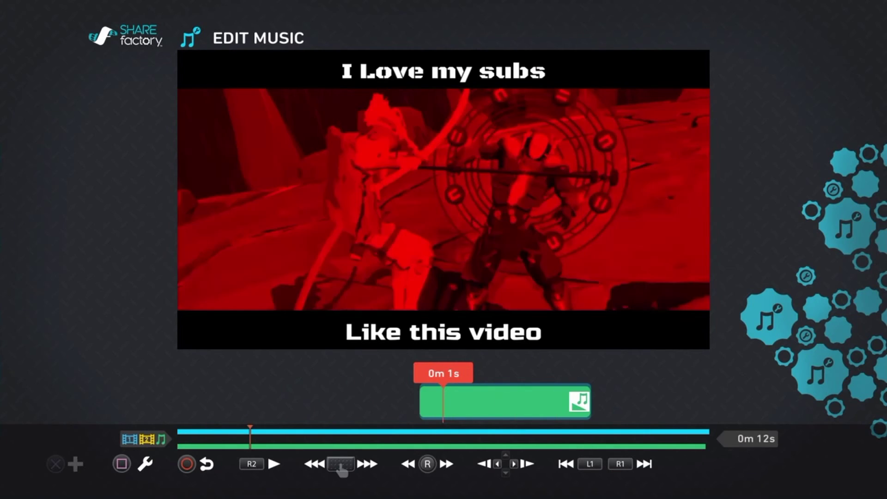
Step: Raise the music segment's volume above 100%, without applying the change to all music
key(Return)
key(Left)
key(Left)
key(Left)
key(Left)
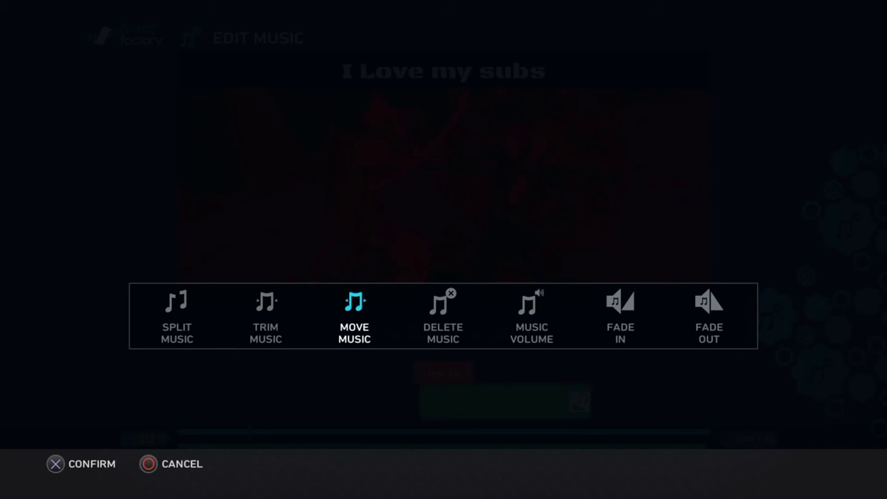
key(Right)
key(Right)
key(Return)
key(Right)
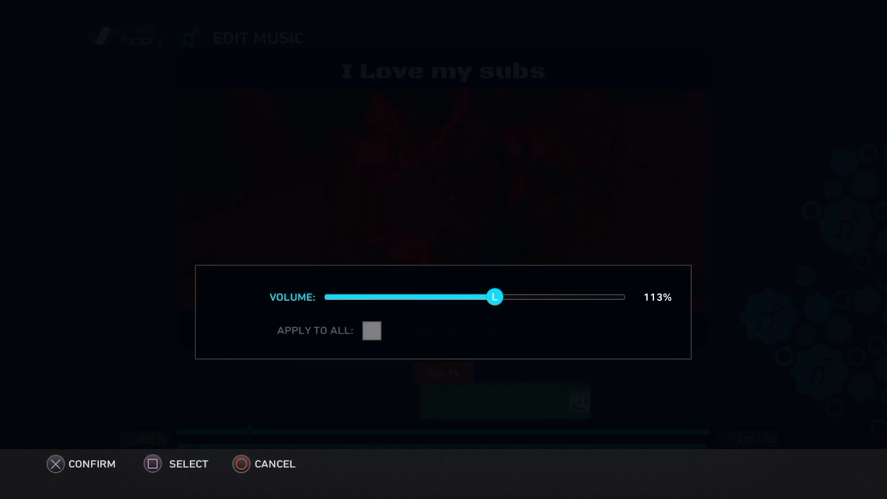
key(Right)
key(Return)
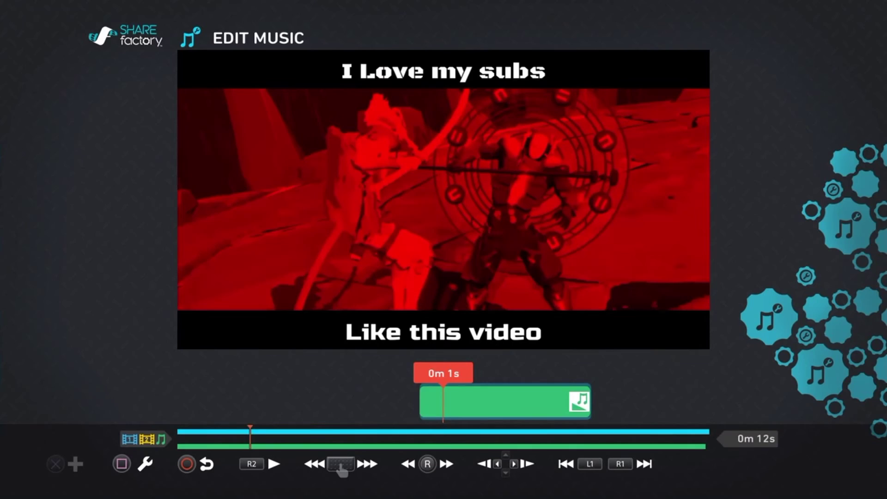
Step: Play back the outro from the start to check how the music fits the clip and fades out
key(Home)
key(space)
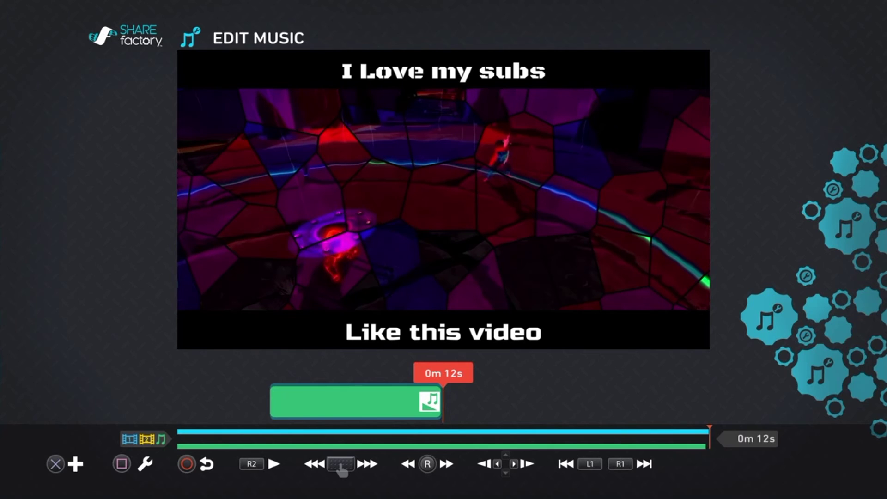
key(Left)
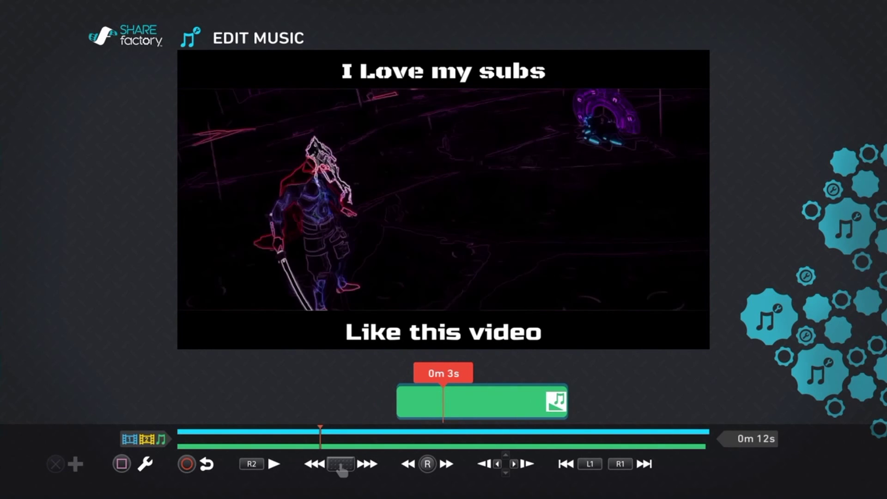
key(Left)
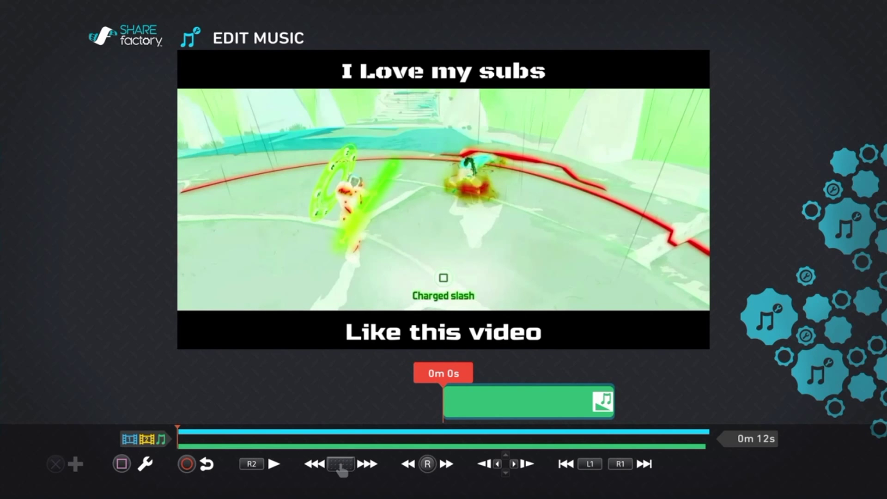
key(space)
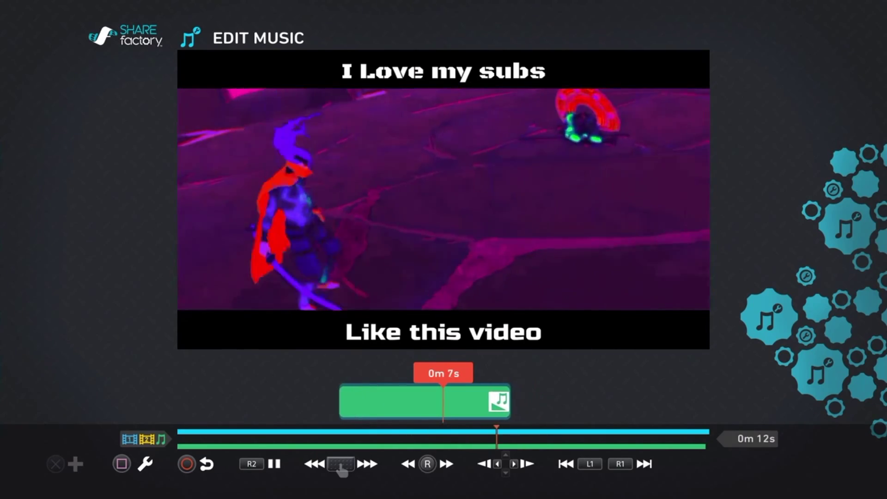
key(space)
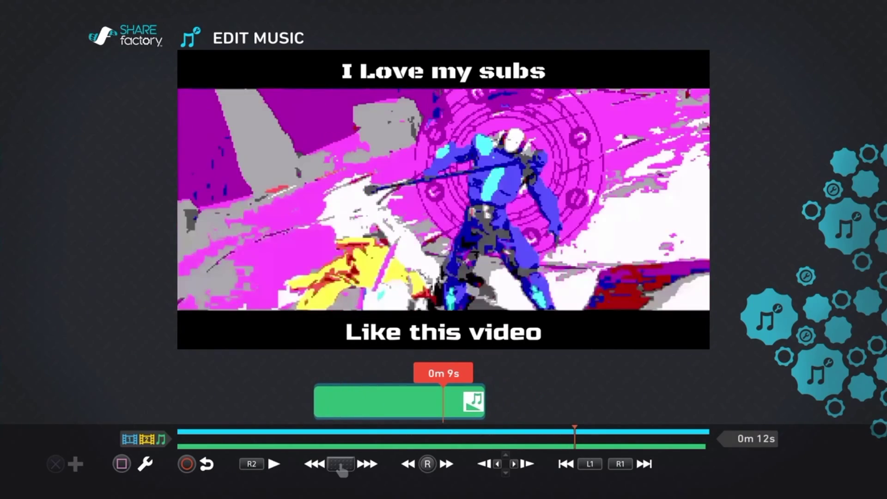